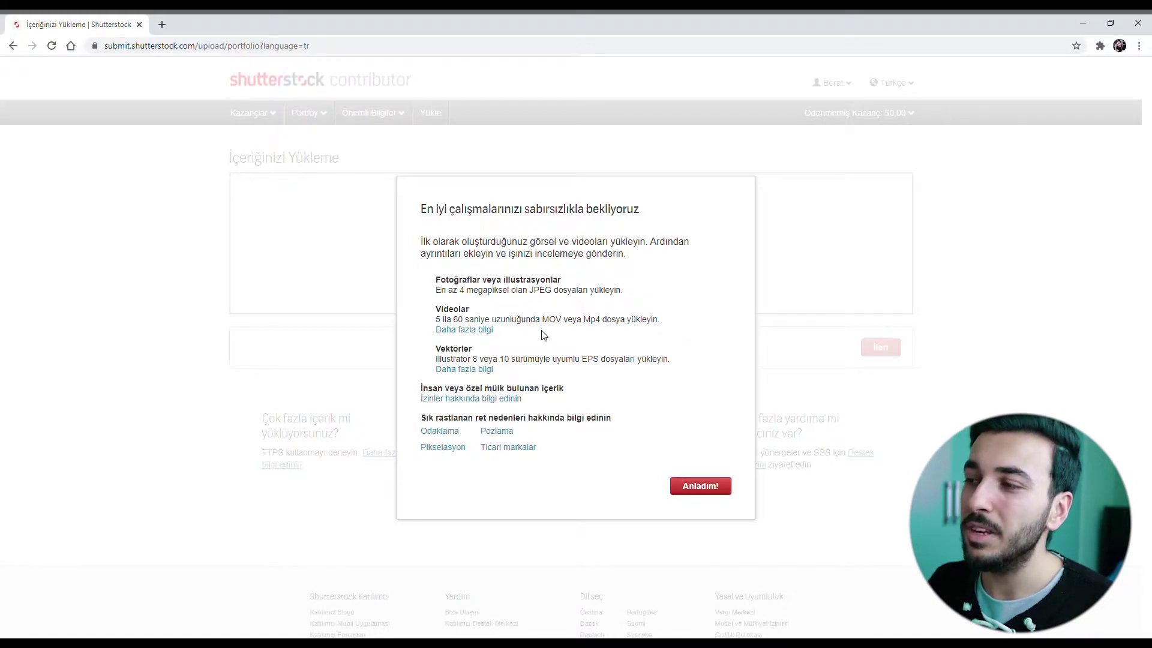
Step: Dismiss the upload guidelines and add two photos to the upload, including 20190108_082233.jpg
double_click(556, 360)
click(615, 375)
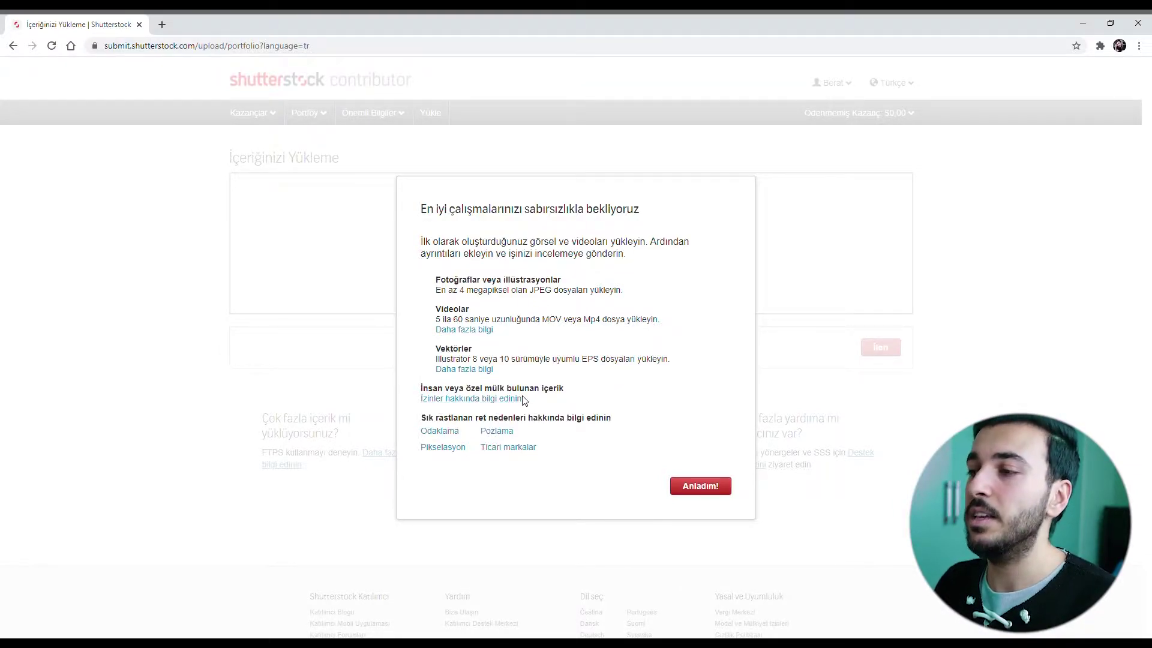
click(712, 494)
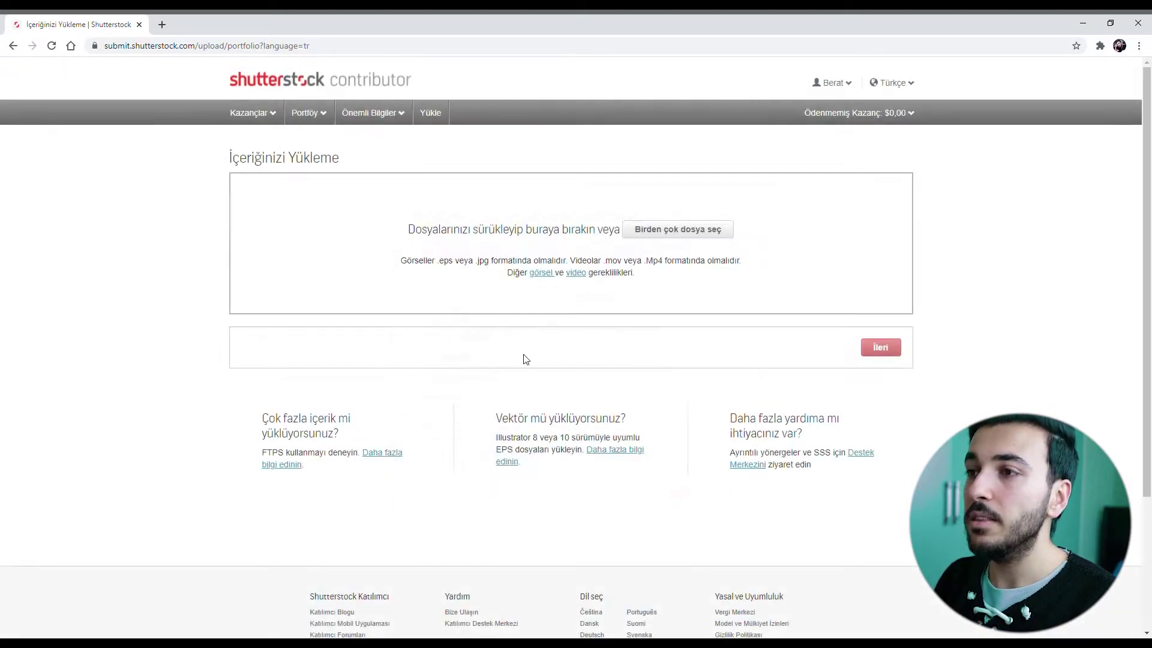
click(644, 237)
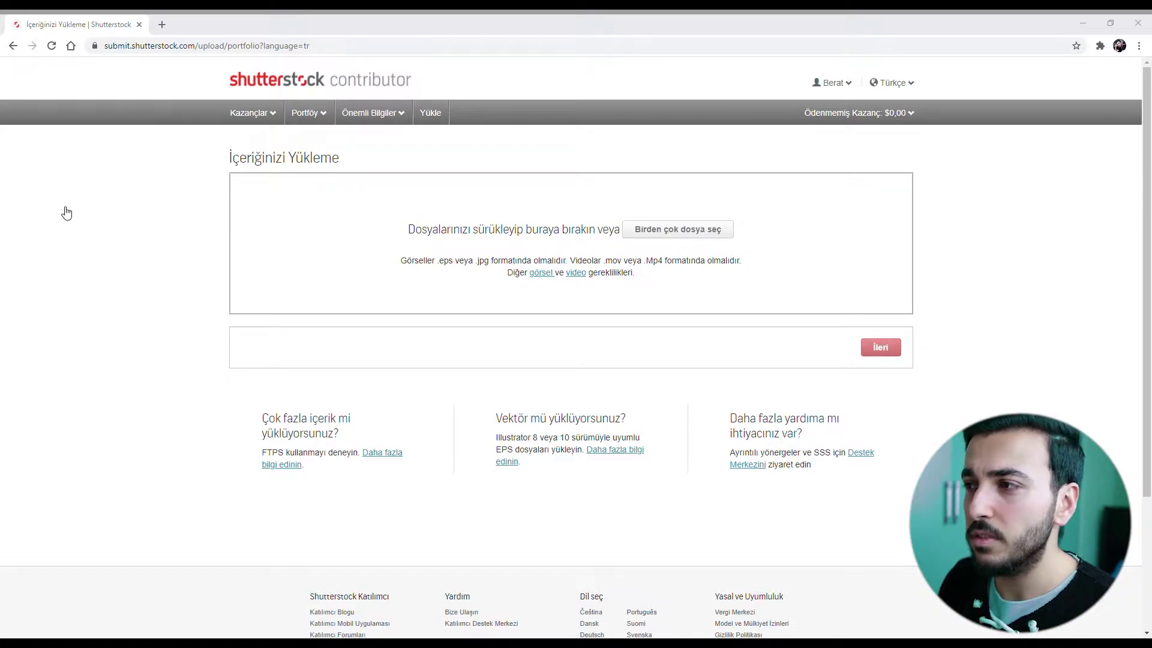
drag(66, 186, 829, 360)
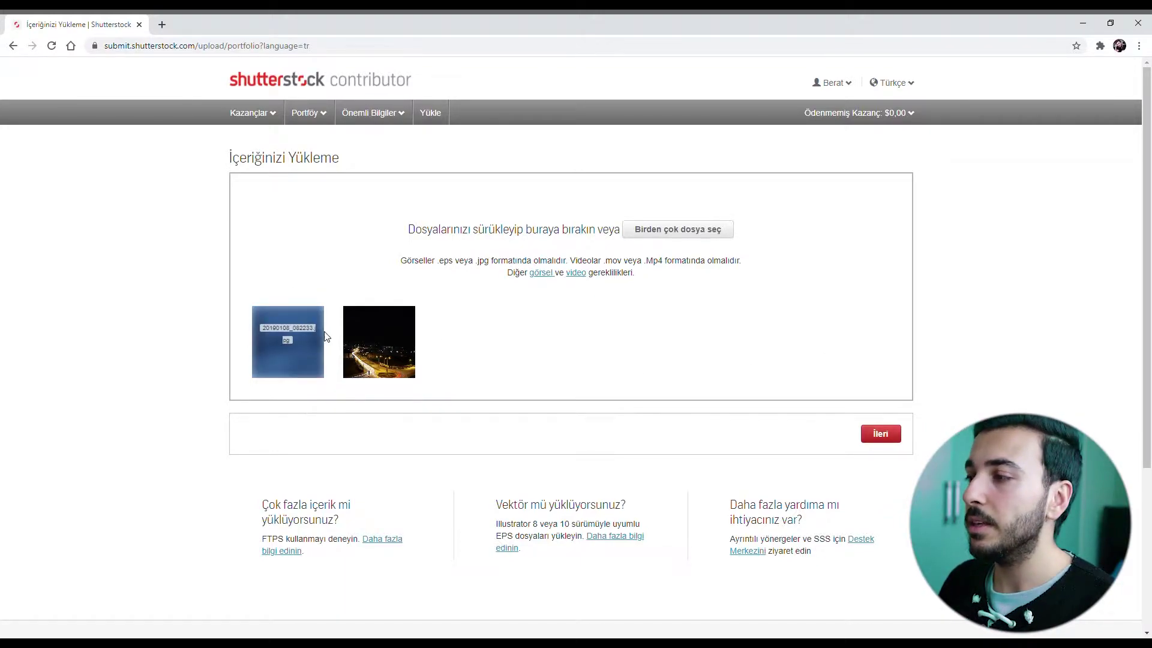
Step: Continue to the content submission page, start adding details and select the photo 20190108_082233.jpg
click(892, 441)
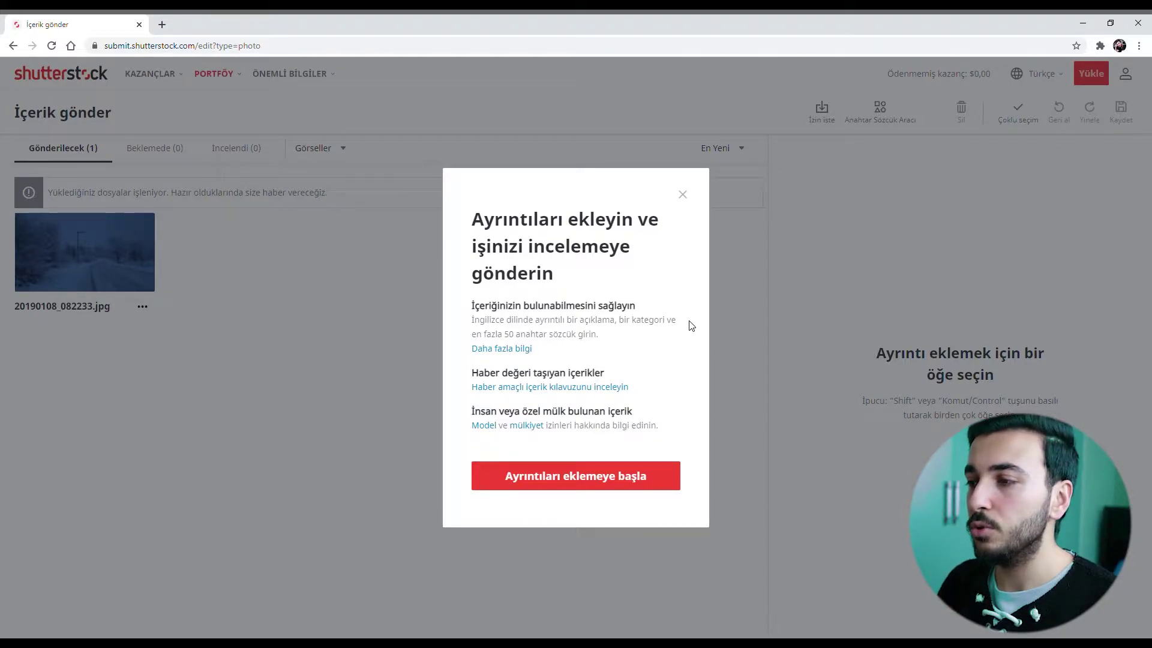
click(592, 486)
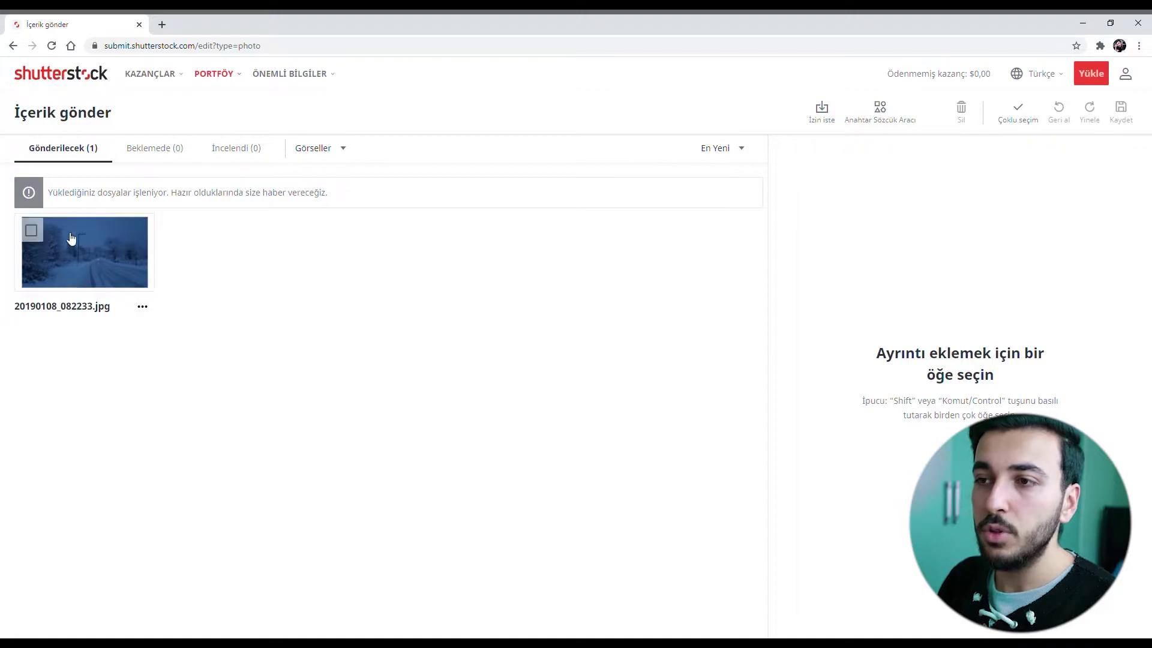
click(31, 231)
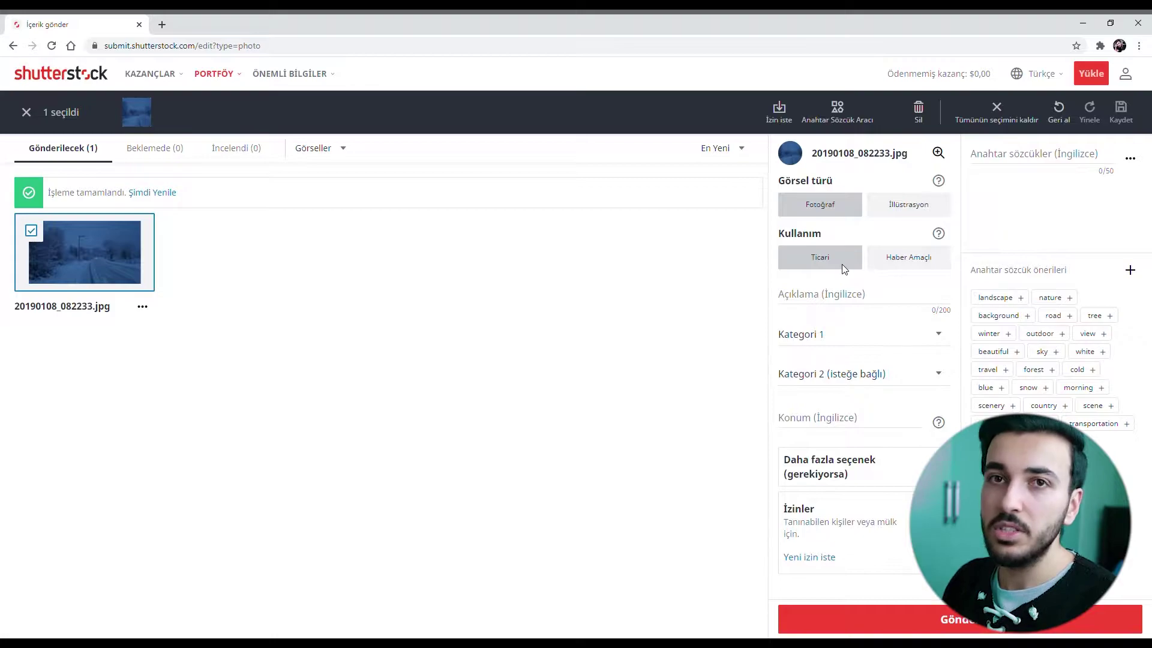
Step: Search Google for "çeviri" in a new tab to get a translator for the photo's English description
click(844, 288)
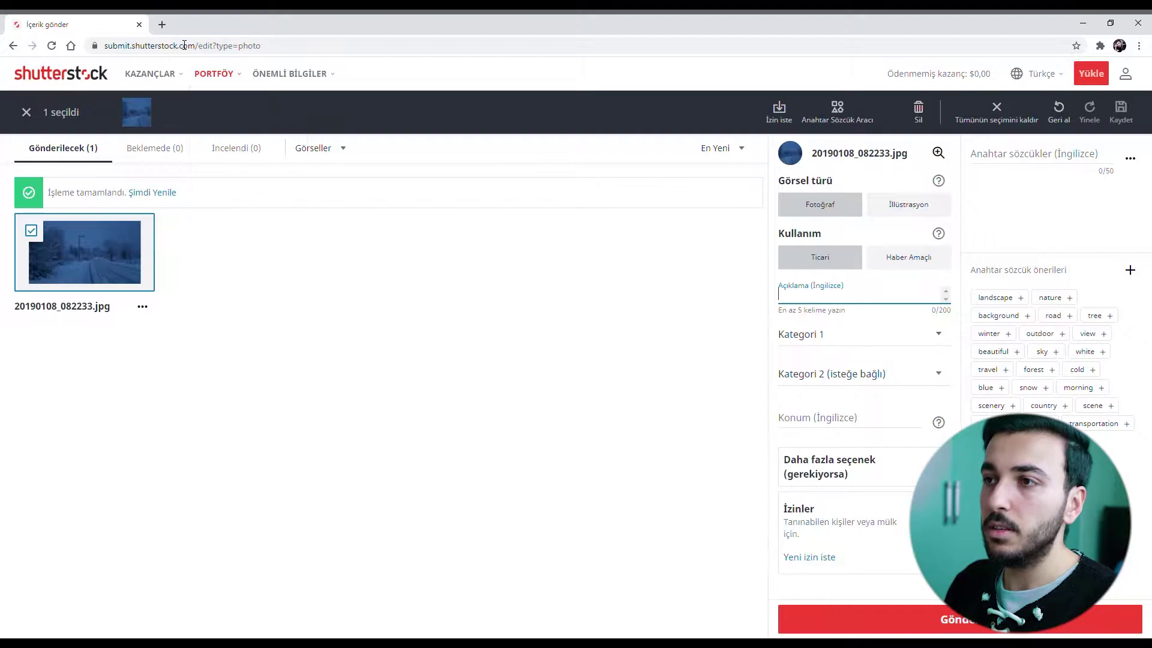
click(162, 24)
text(çevir)
key(Return)
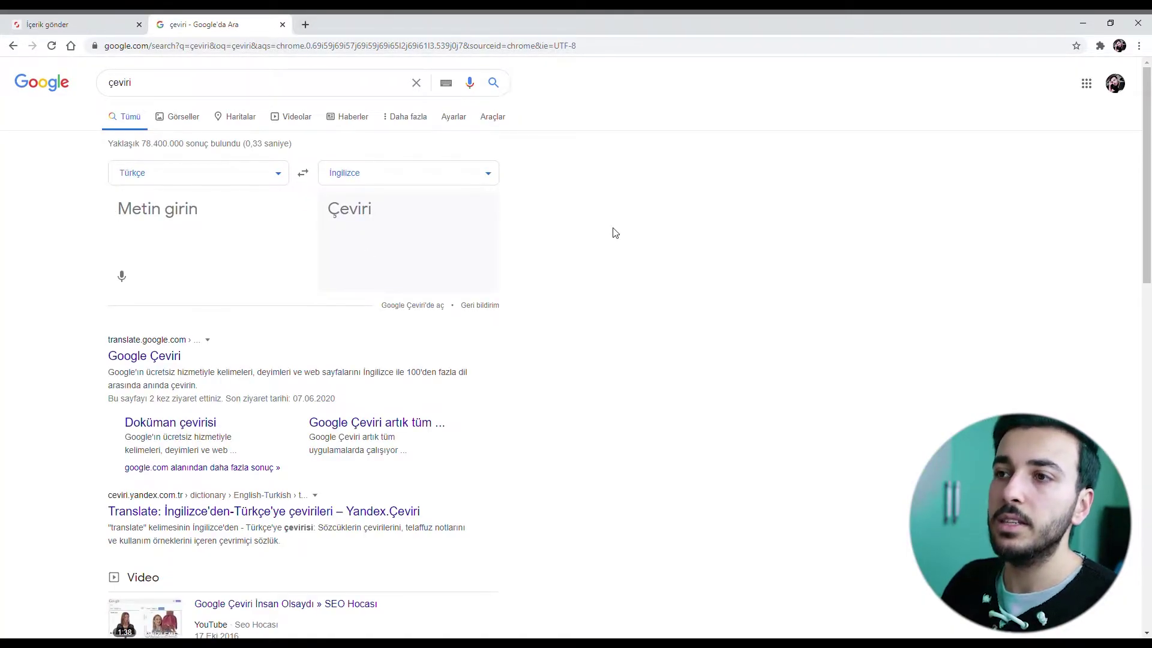
click(96, 23)
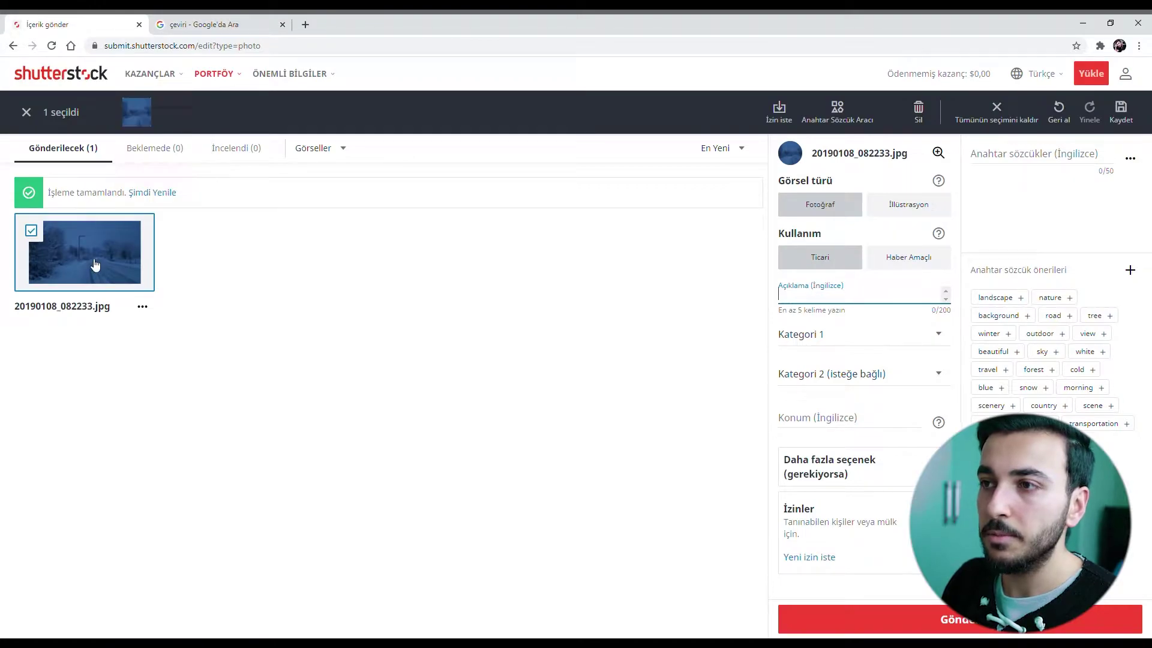
Step: Translate "muhteşem kar manzarası" from Turkish to English and paste the result, "amazing snow view", as the photo's description
click(206, 18)
text(muhteşem)
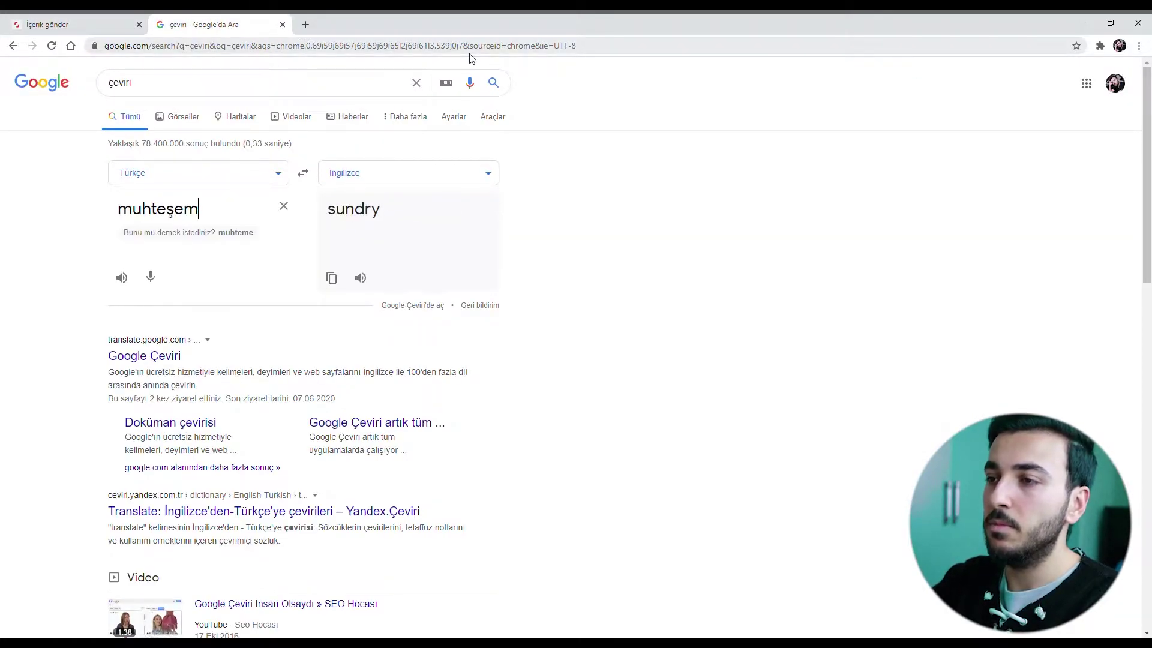
text( kar manzarası)
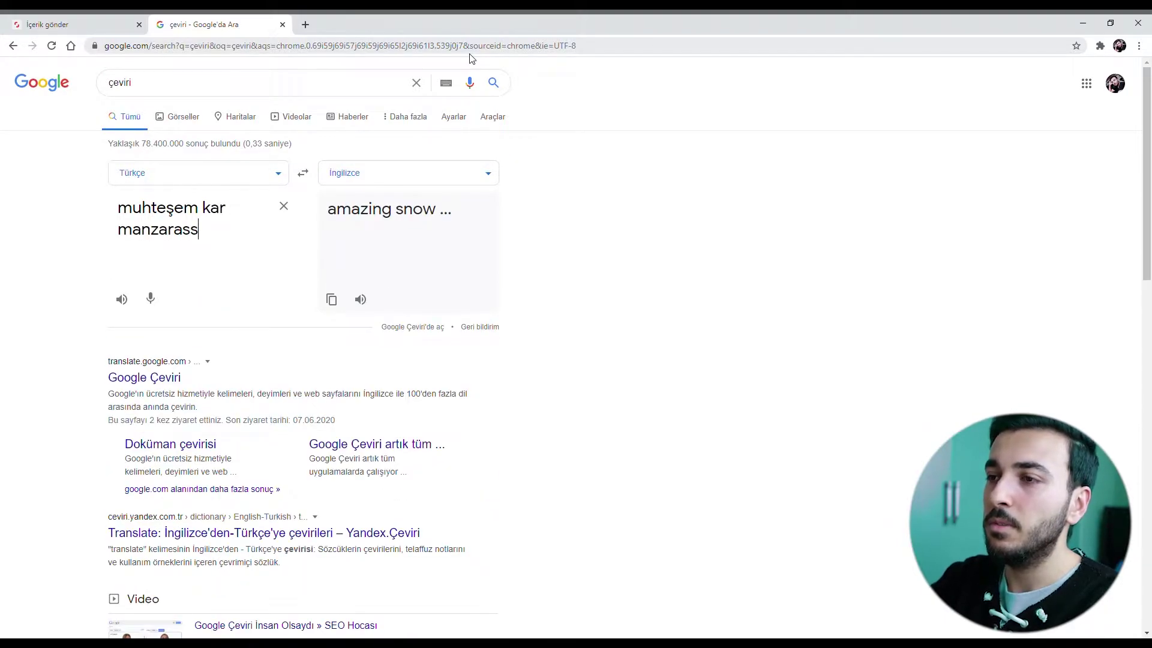
click(333, 298)
click(102, 24)
key(ctrl+v)
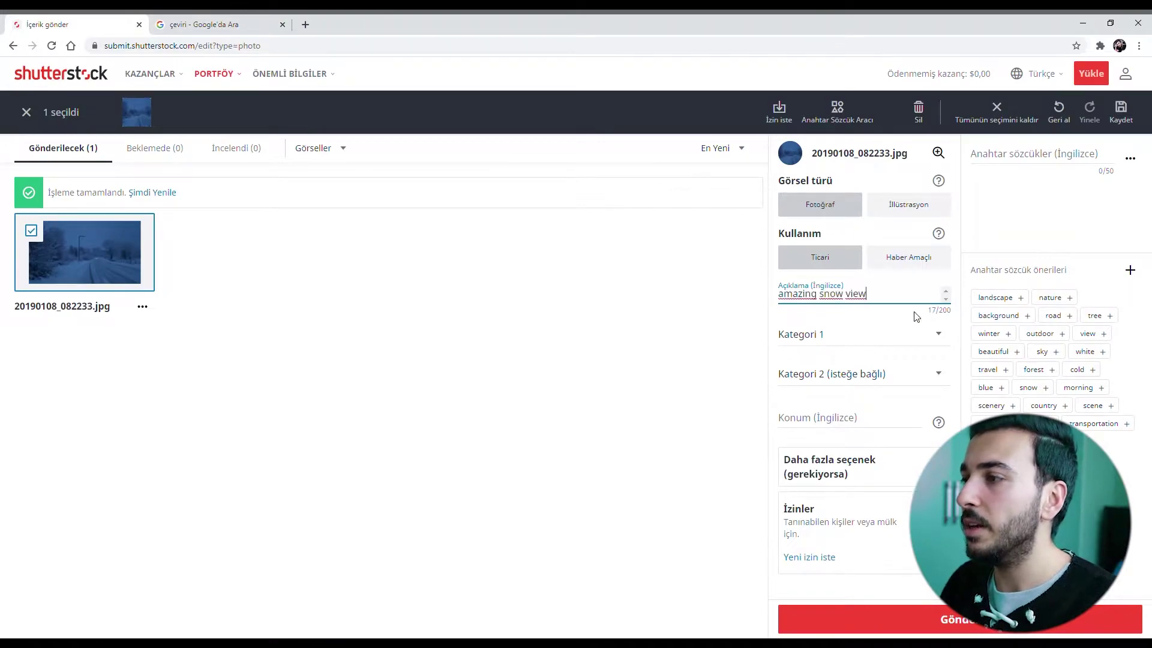
Step: Set the photo's first category (Kategori 1) to Doğa
click(877, 333)
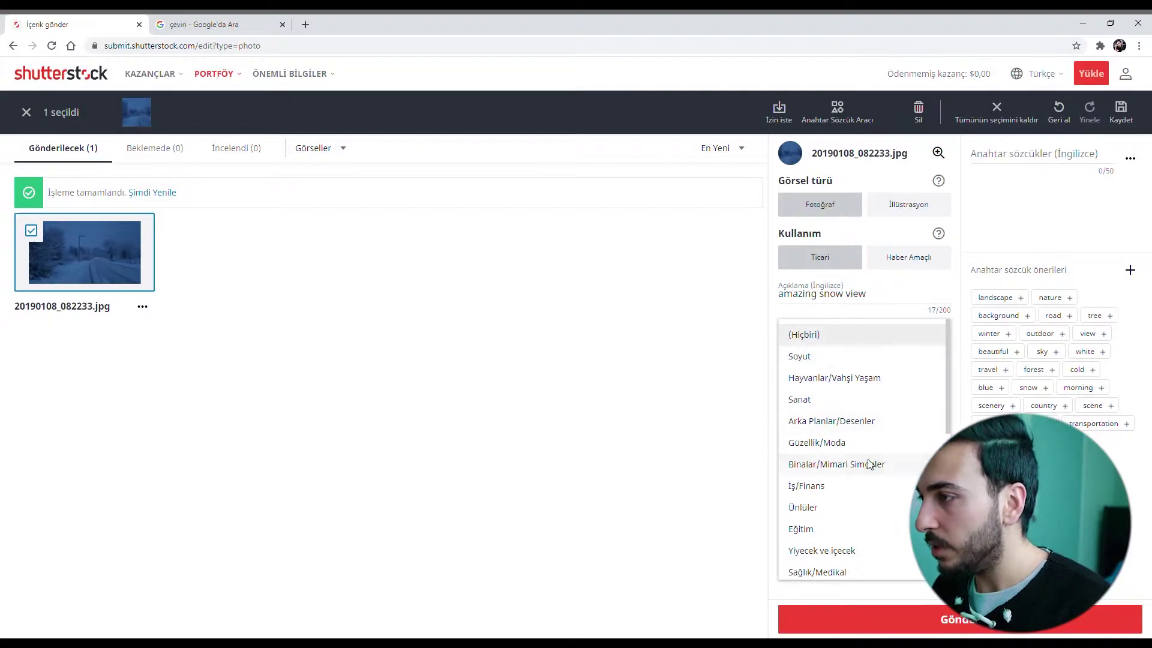
click(882, 359)
click(871, 337)
scroll(879, 466, down, 5)
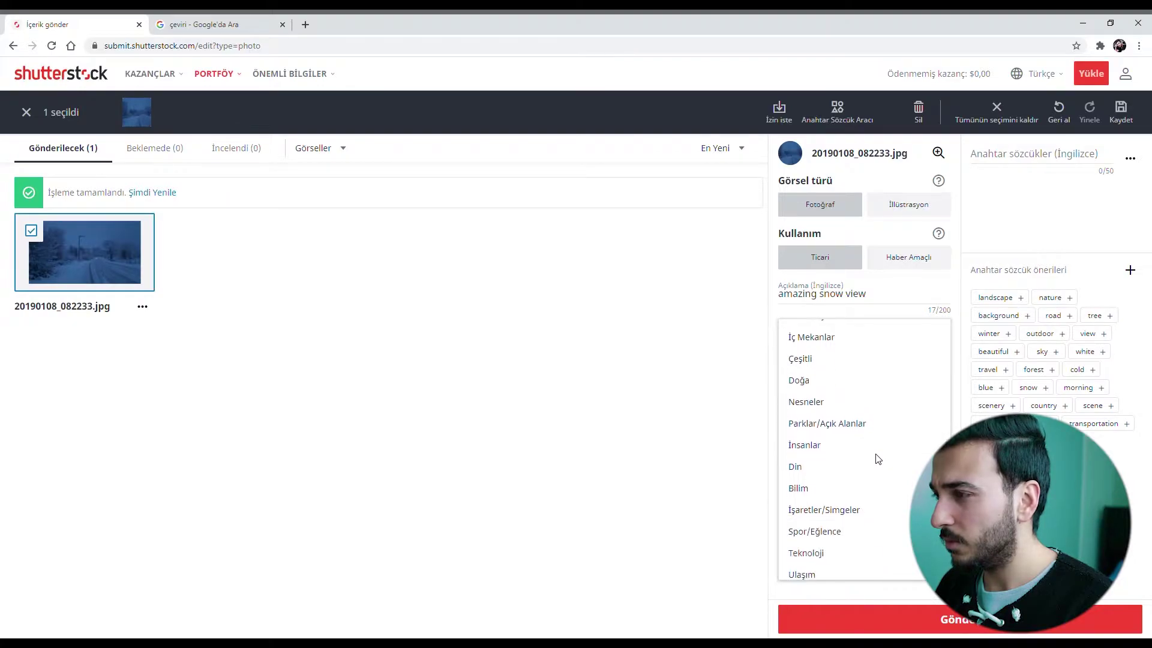
scroll(876, 459, down, 1)
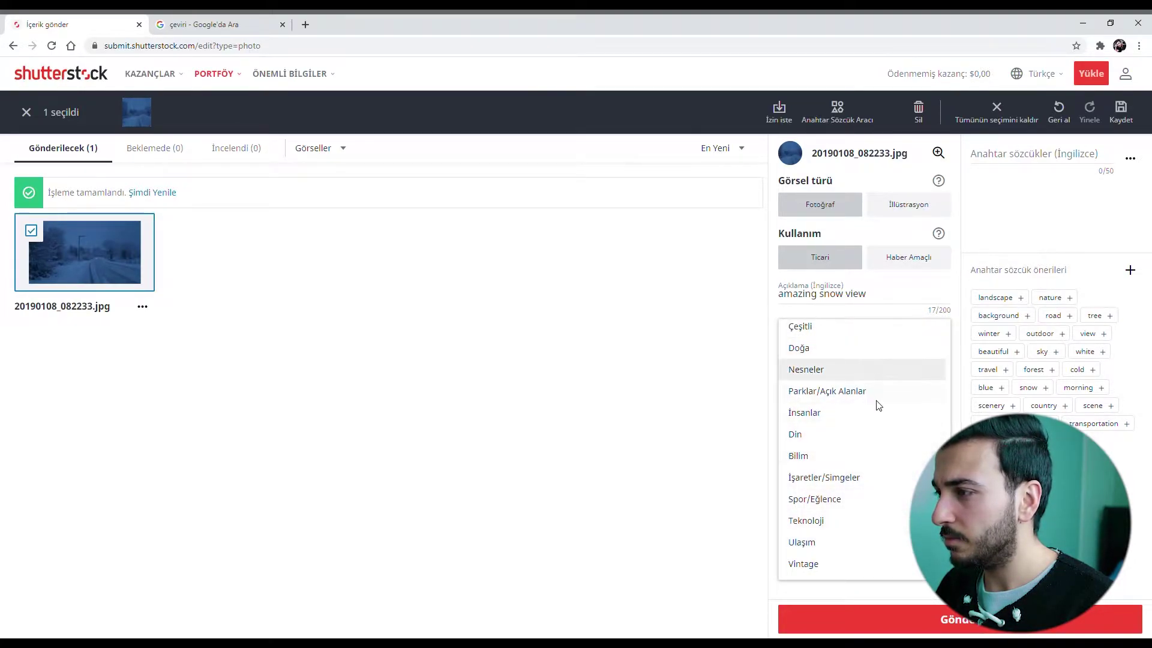
scroll(877, 405, up, 4)
scroll(861, 354, up, 3)
scroll(862, 456, down, 3)
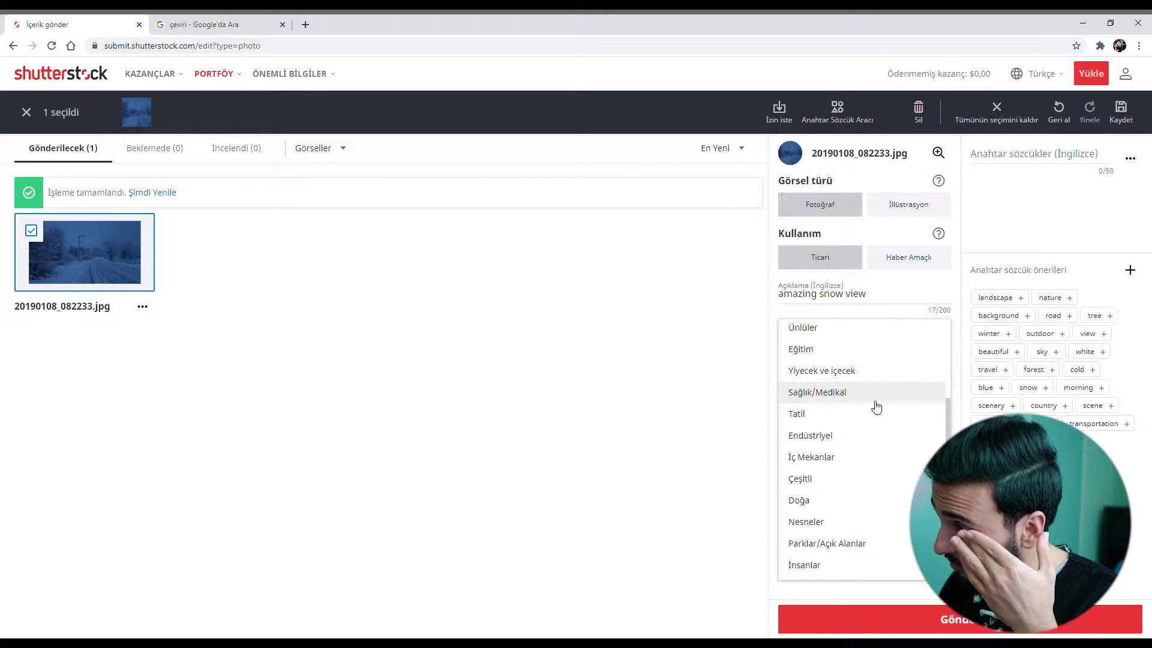
scroll(877, 407, down, 1)
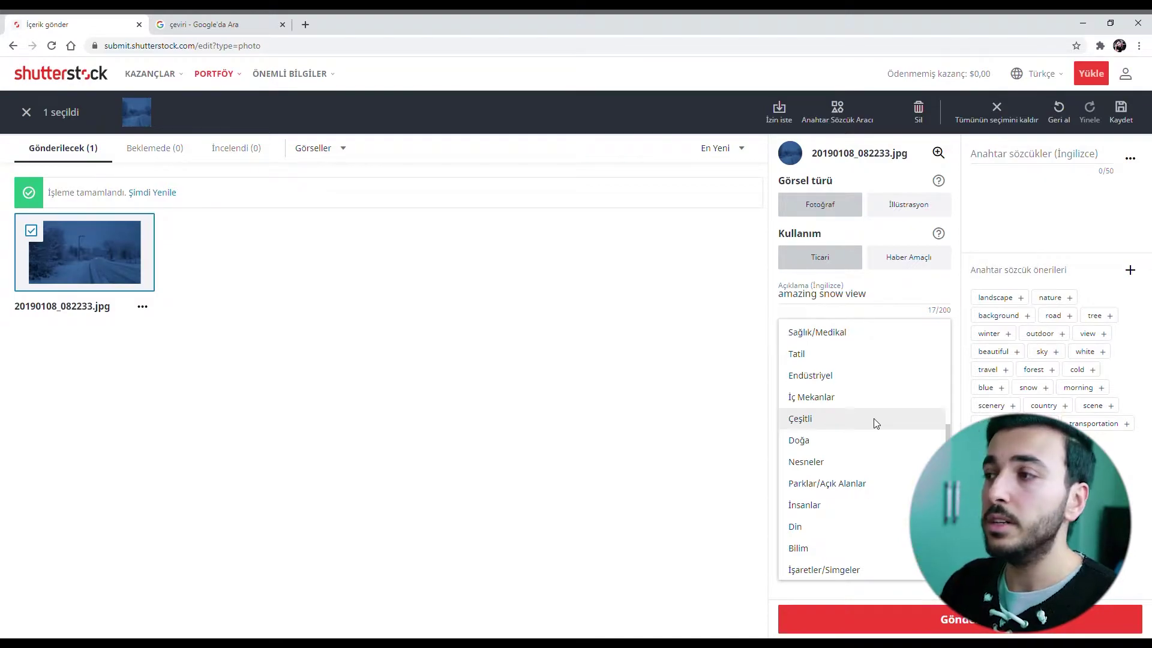
click(828, 444)
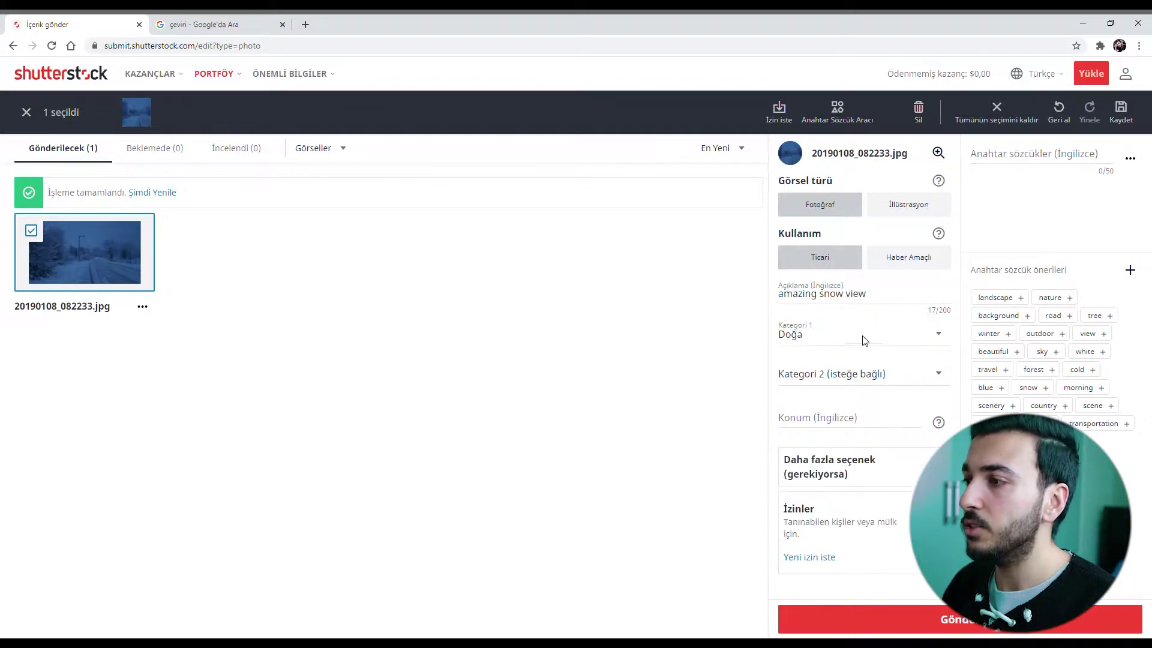
Step: Set the photo's optional second category (Kategori 2) to Tatil
click(851, 373)
scroll(862, 420, down, 4)
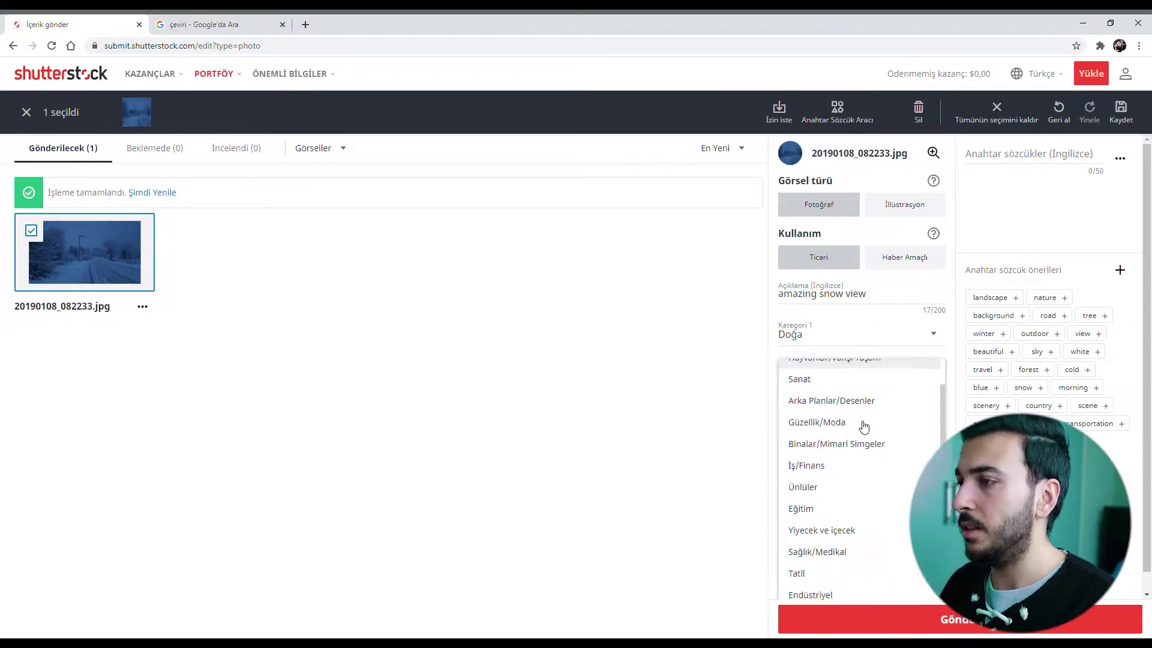
scroll(868, 396, down, 2)
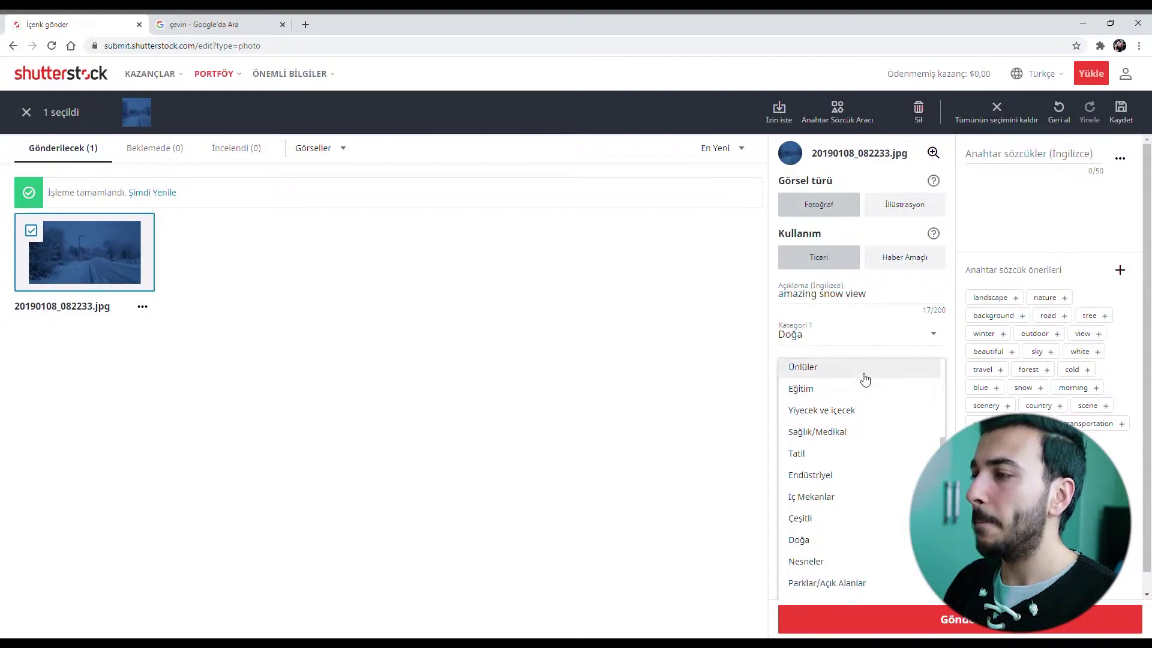
scroll(876, 422, down, 2)
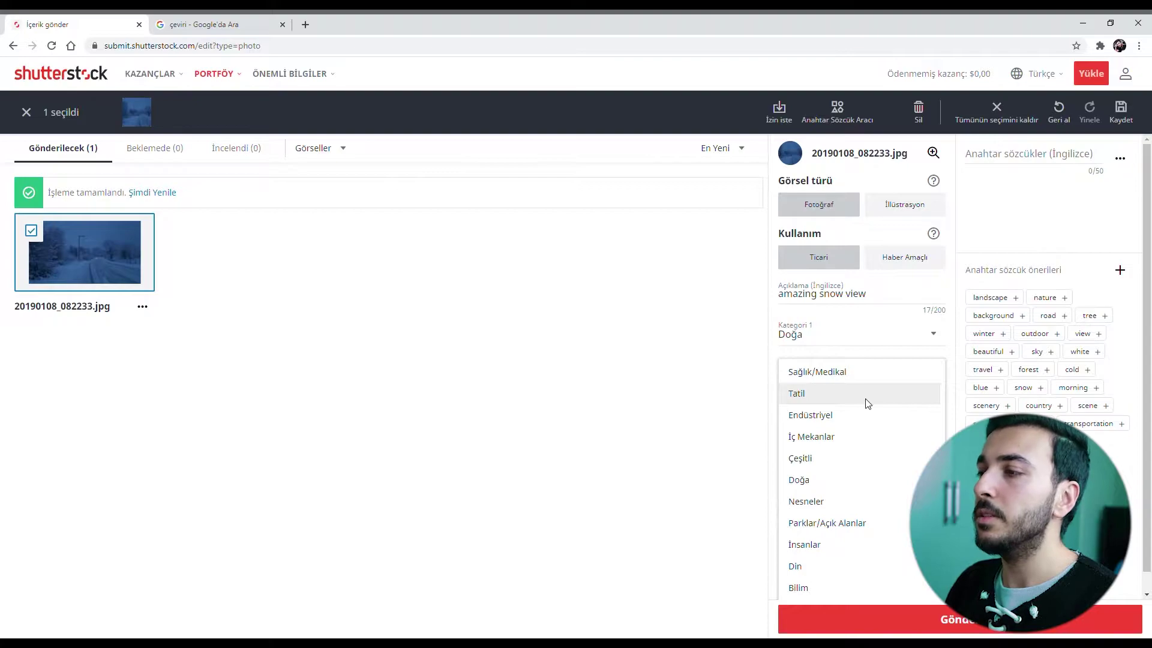
scroll(864, 444, down, 3)
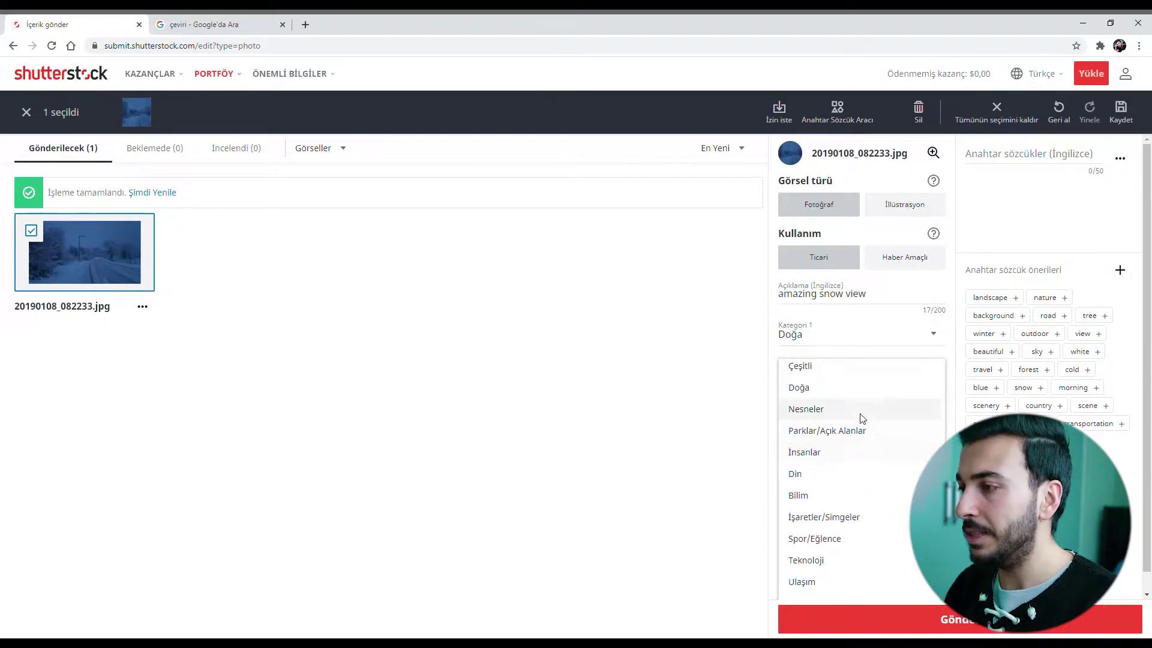
scroll(869, 552, down, 1)
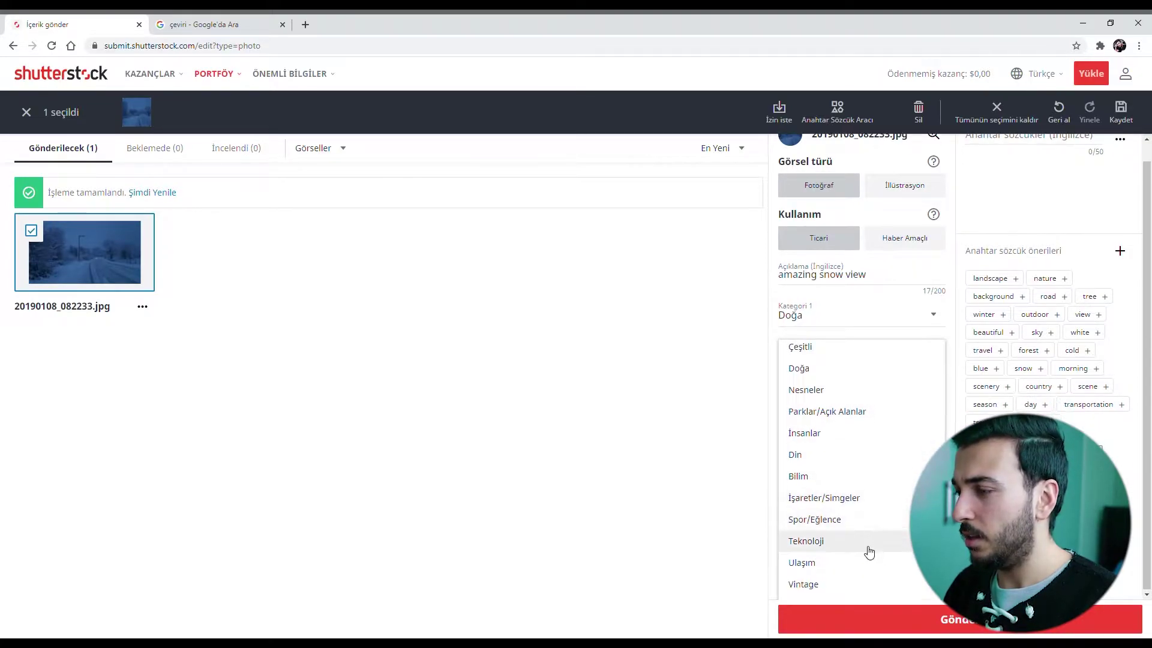
scroll(864, 474, up, 5)
click(856, 462)
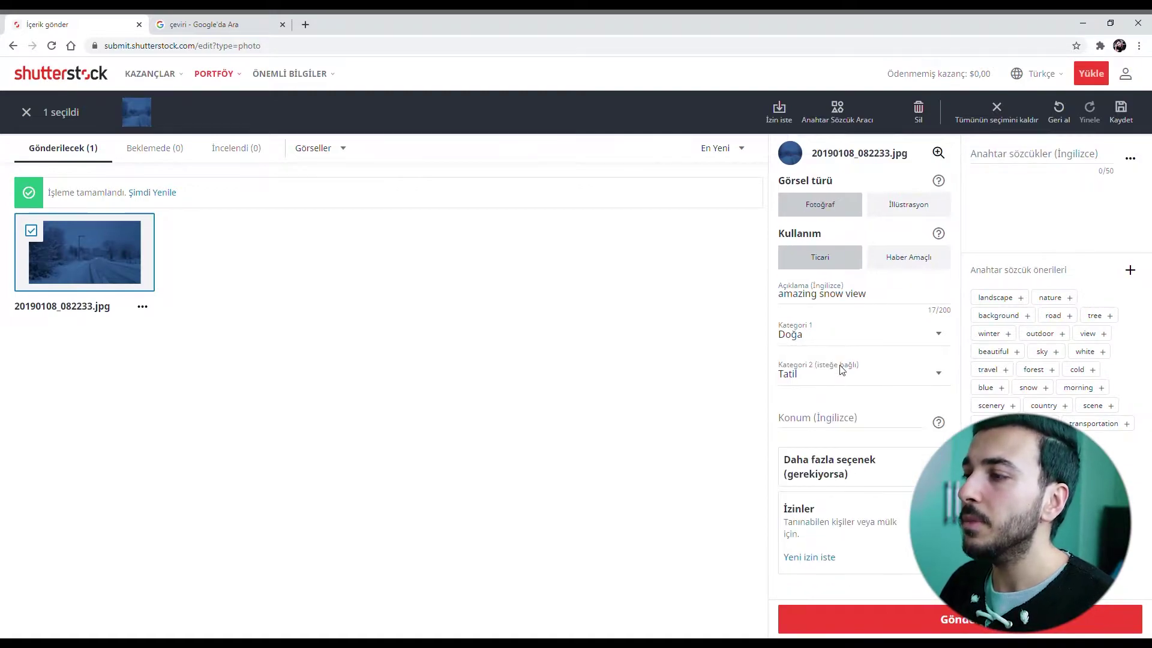
Step: Set the photo's location to the suggestion "Düzce, Düzce Merkez/Düzce, Turkey" by searching for Düzce
click(849, 419)
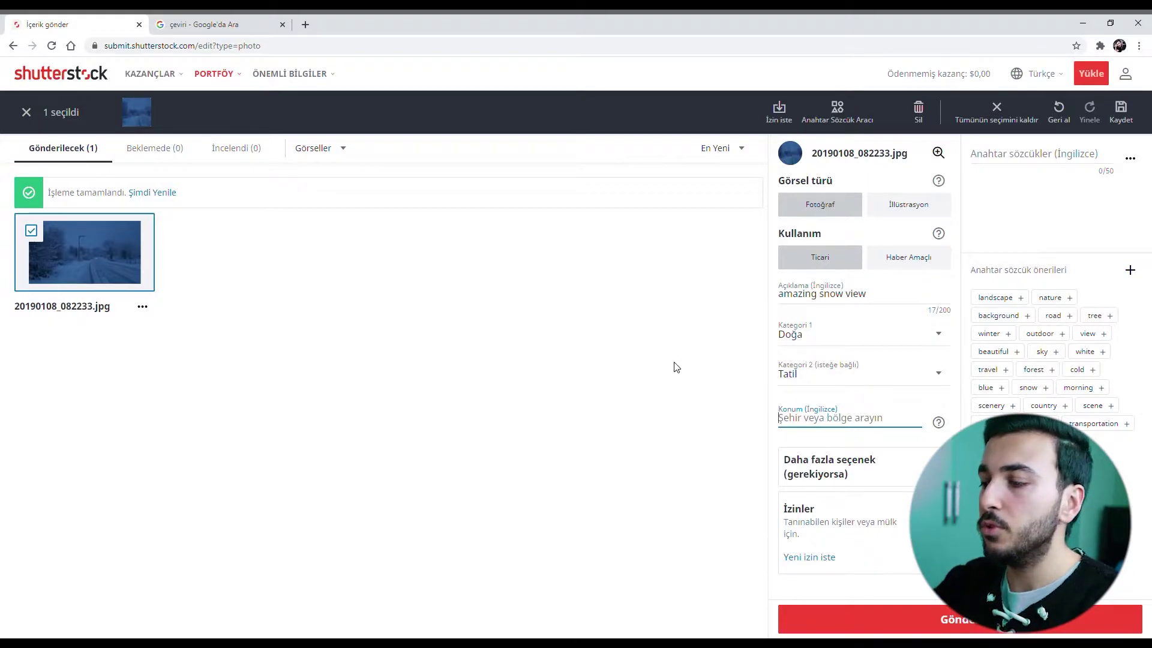
text(Düzce)
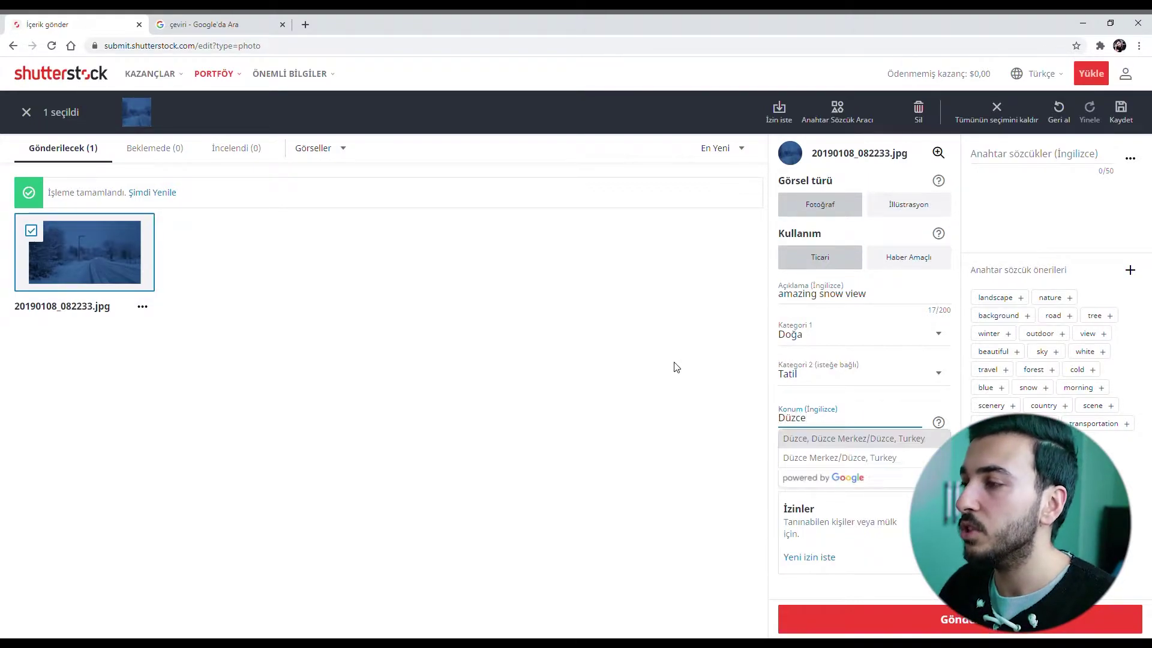
click(830, 439)
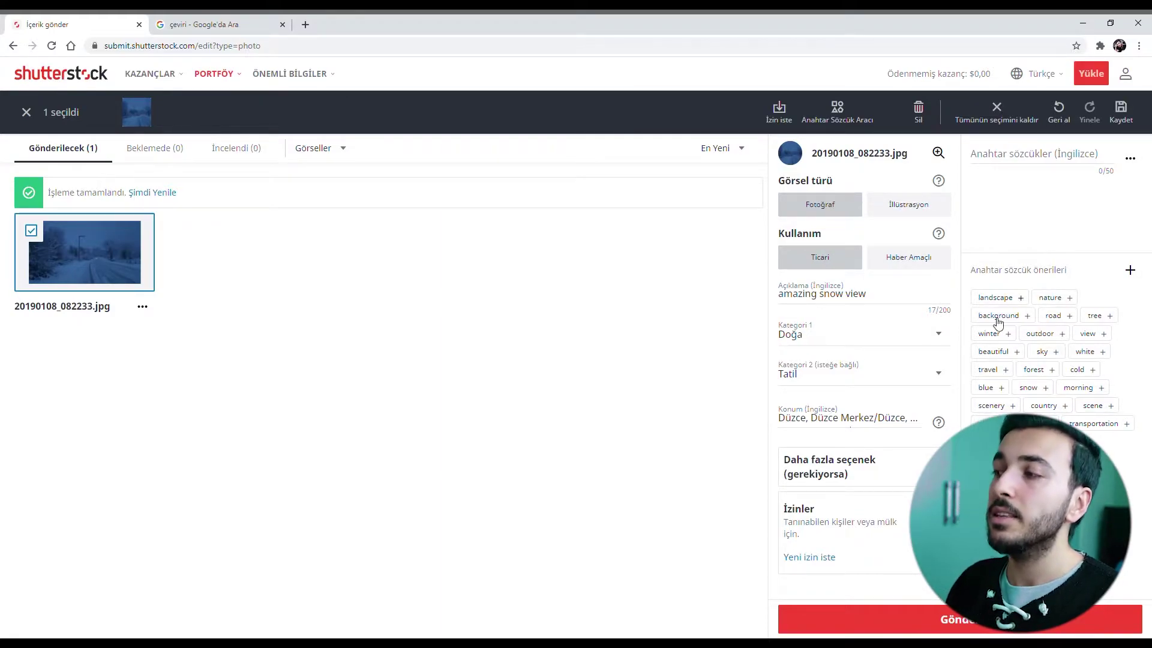
Step: Add the suggested keywords nature, background, tree, sky, forest, travel, cold, blue, snow, day and trees to the photo
click(1046, 298)
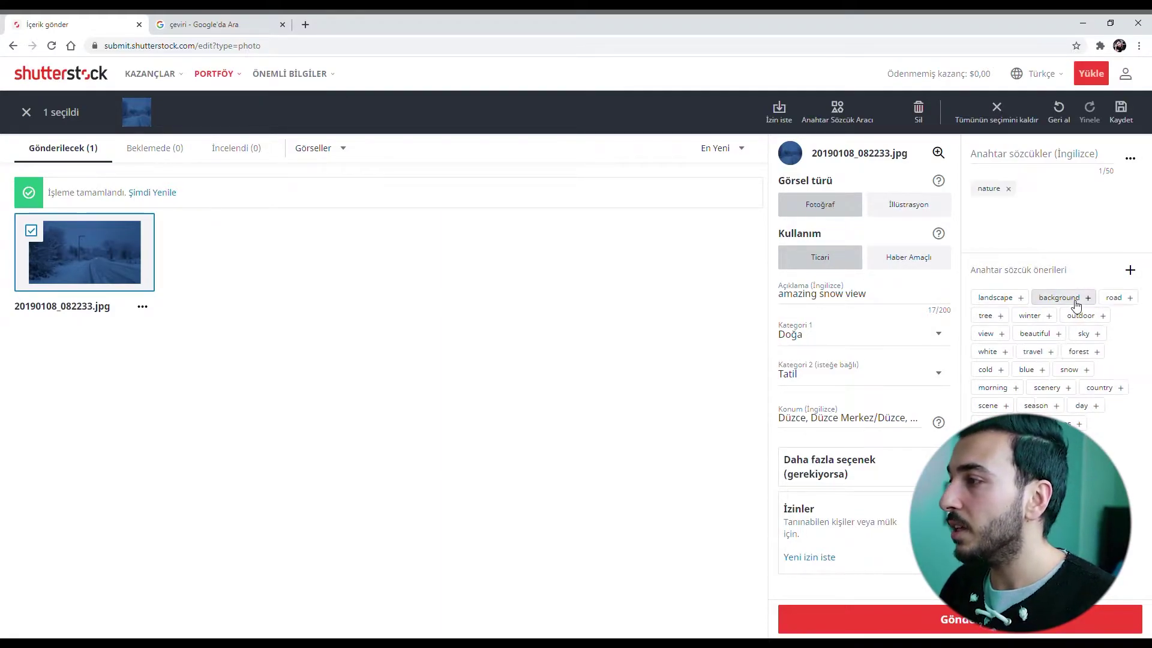
click(1088, 298)
click(1104, 298)
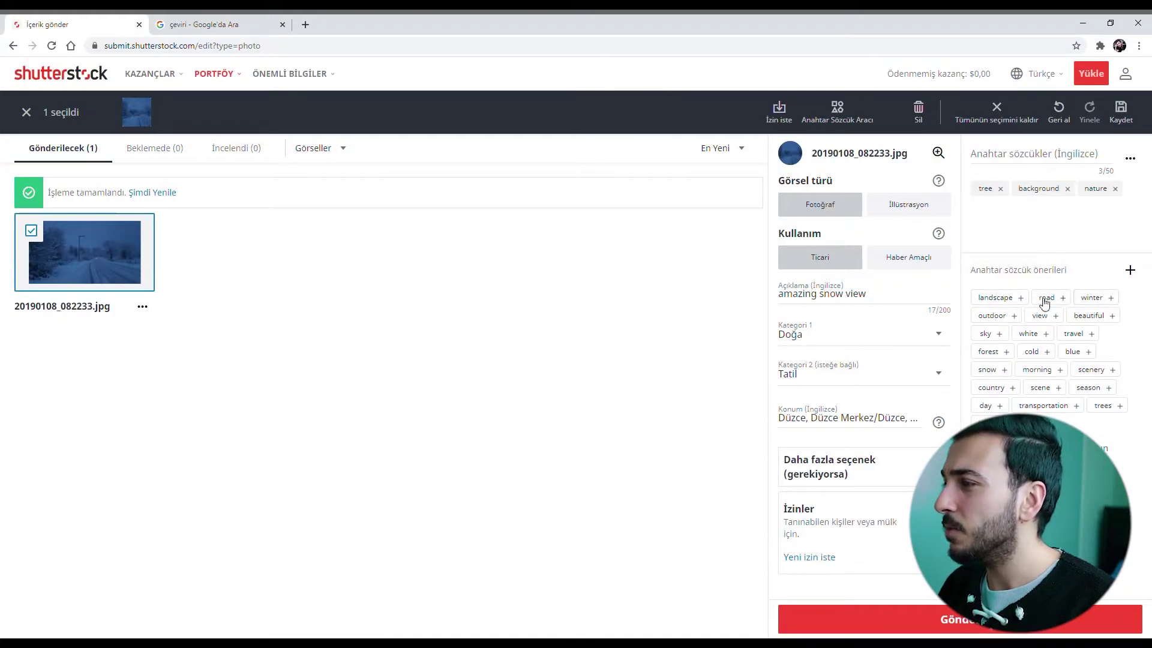
click(999, 334)
click(1098, 334)
click(1051, 335)
click(1056, 336)
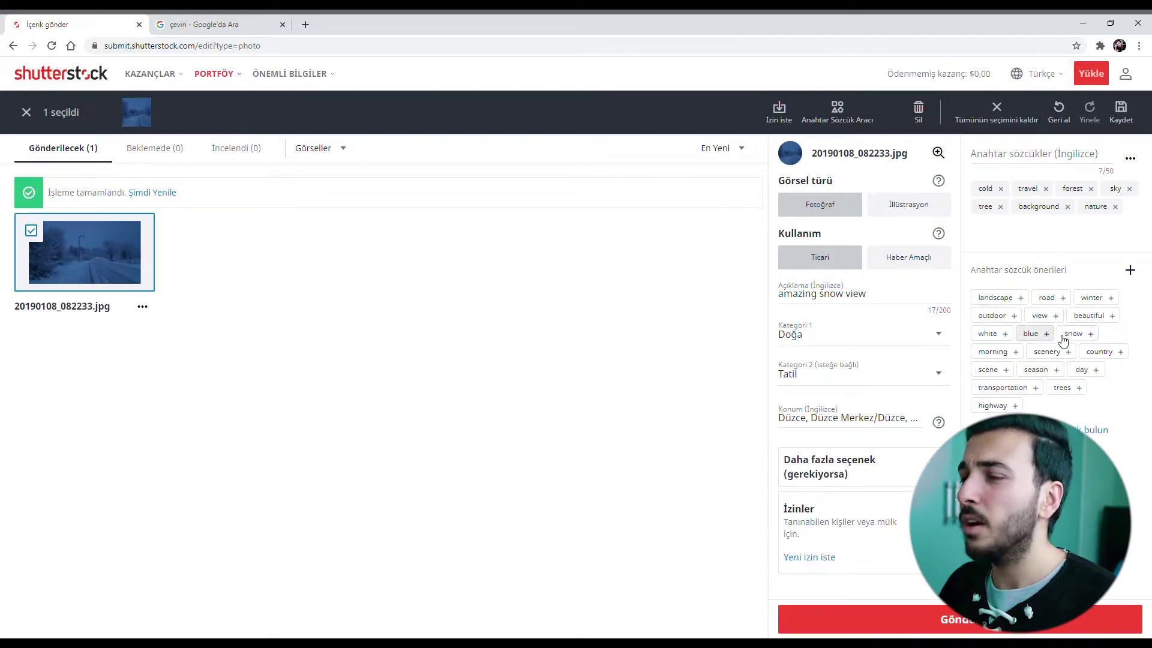
click(1050, 336)
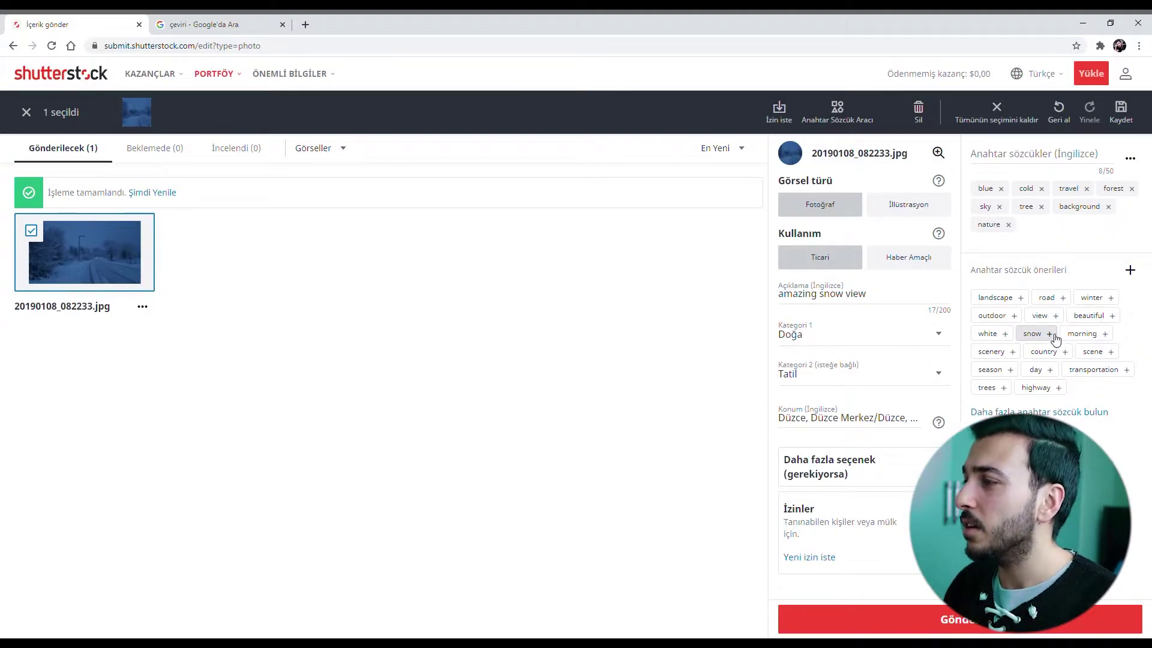
click(1050, 335)
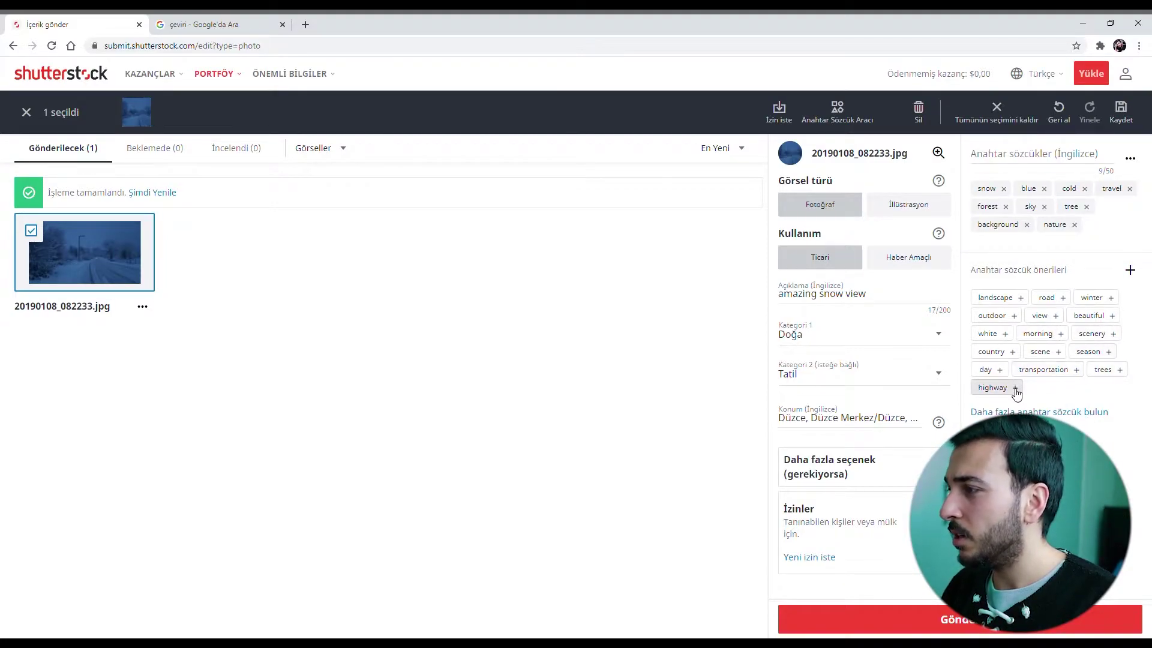
click(1006, 371)
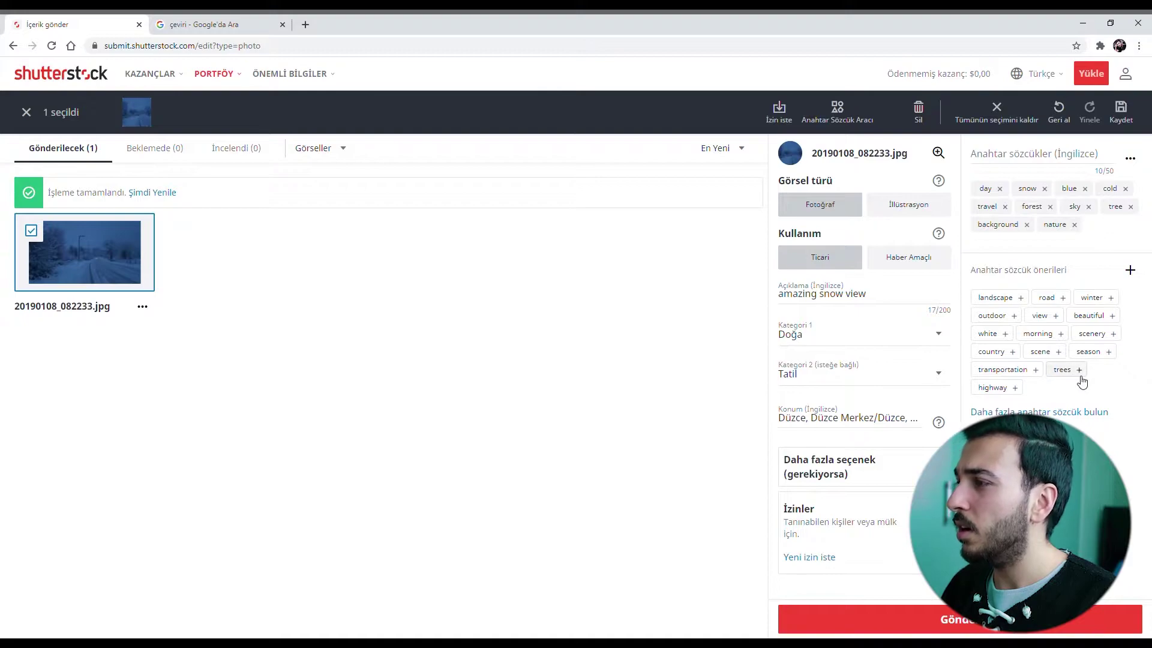
click(1063, 370)
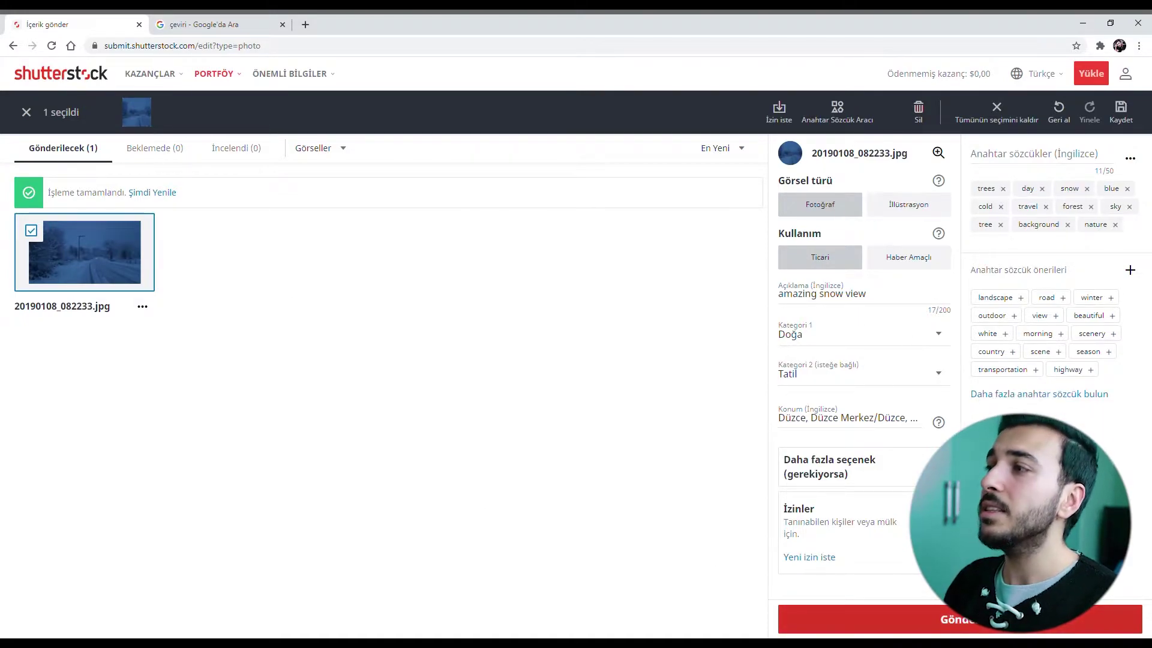
Step: Try to submit the snow photo for review, then return to its English description field
click(960, 619)
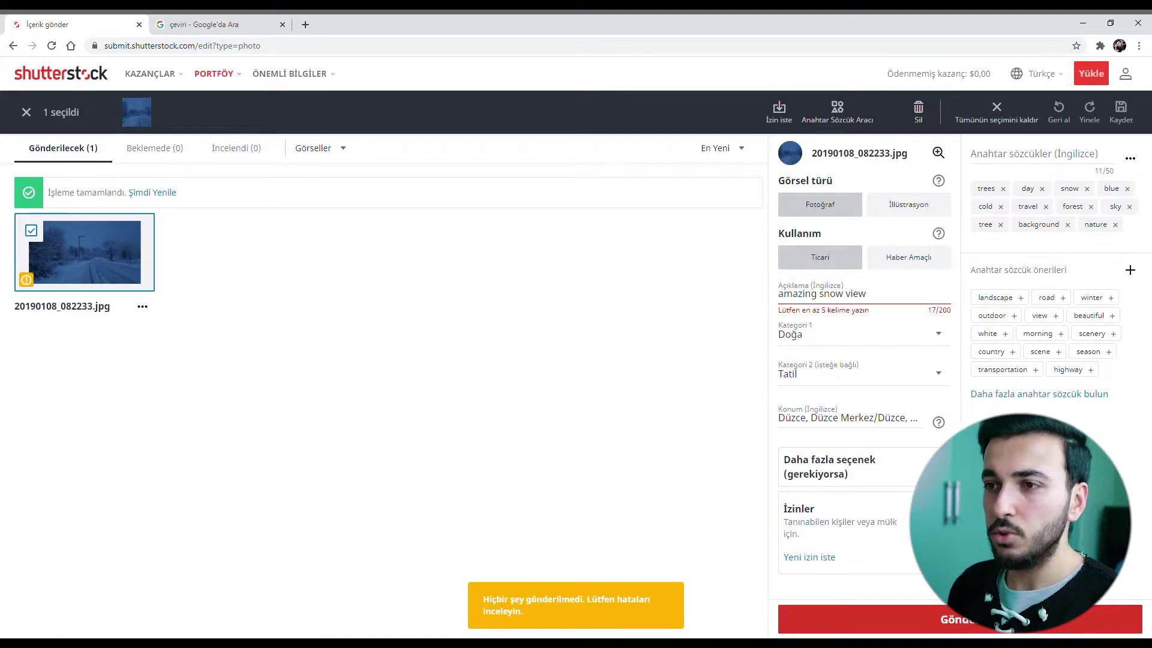
click(871, 300)
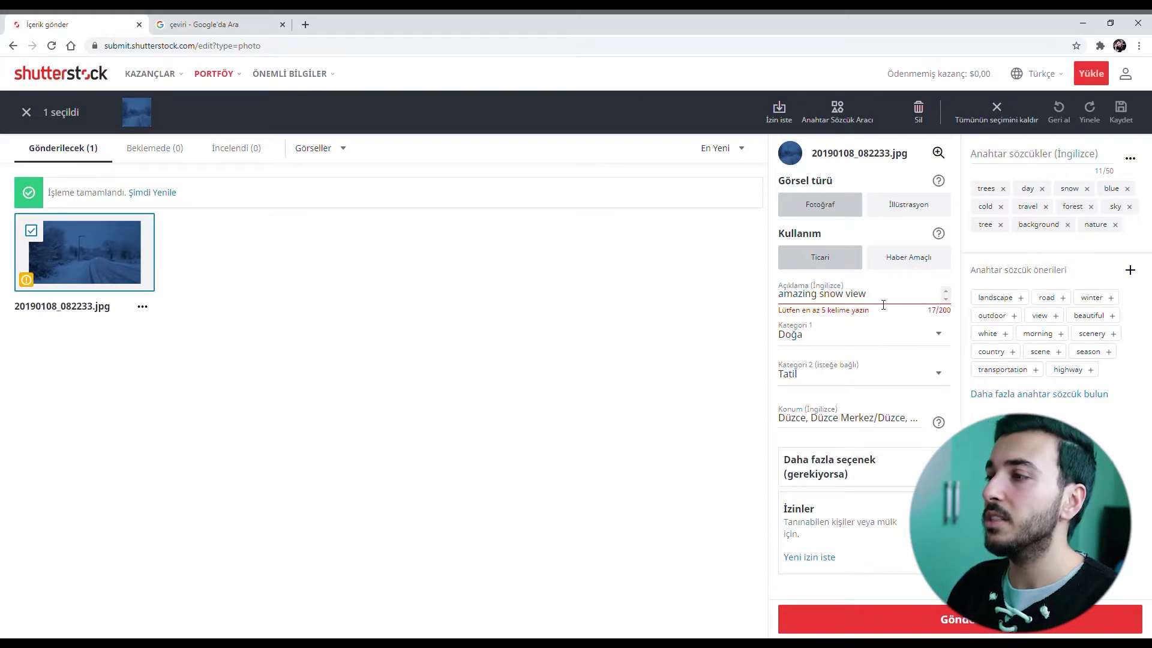
click(883, 305)
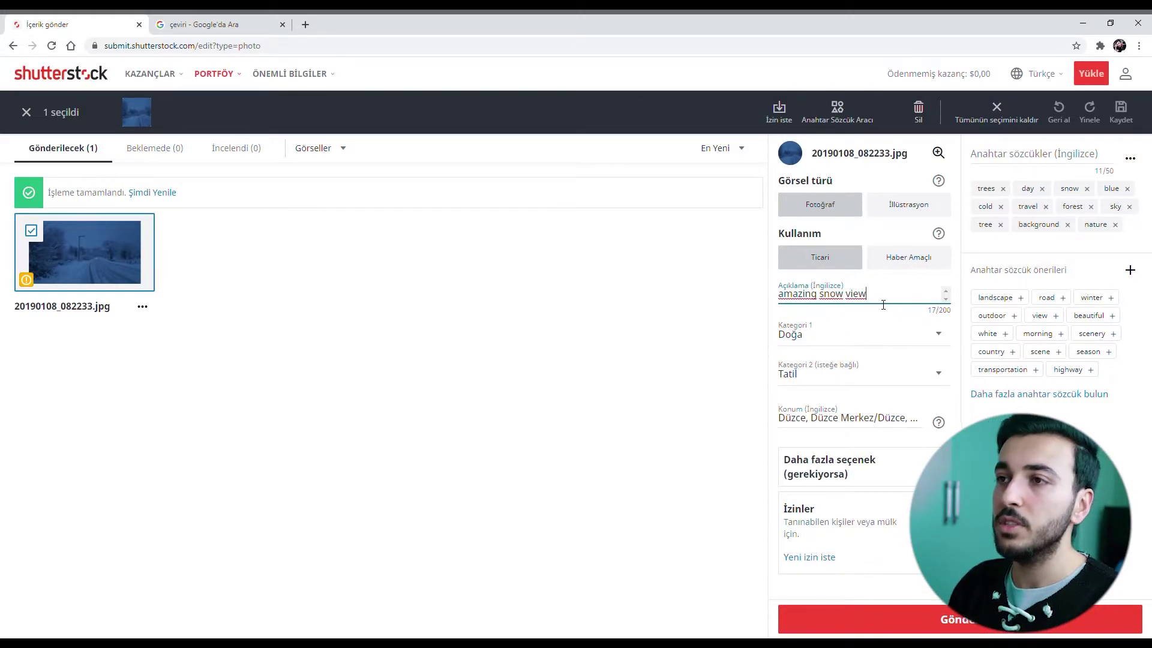
Step: Switch to the Google translator and extend the Turkish phrase to "muhteşem kar manzarası eşliğinde yürüyüş" for an English translation
click(214, 18)
triple_click(242, 227)
click(244, 238)
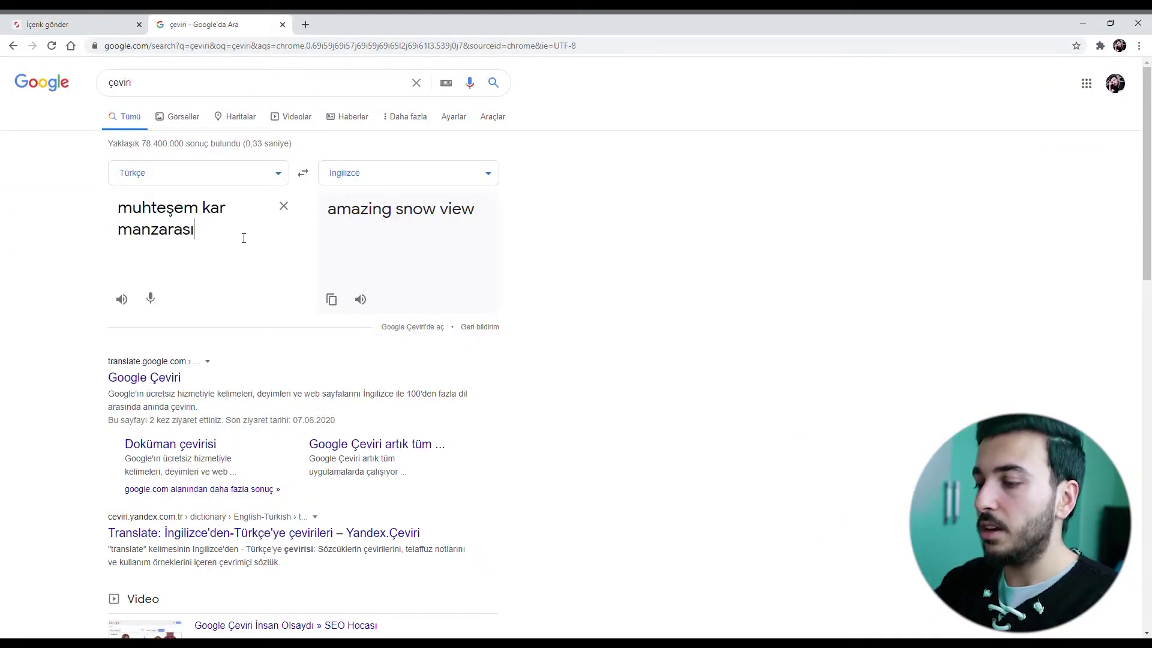
text(eşl)
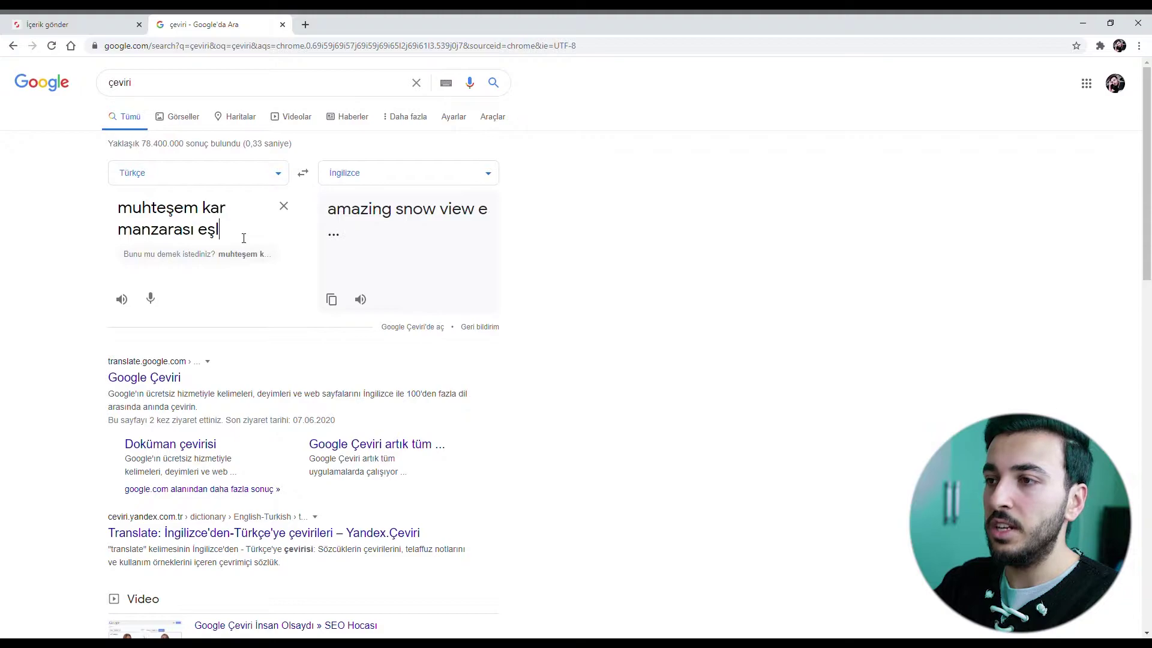
text(iğinde yürüş)
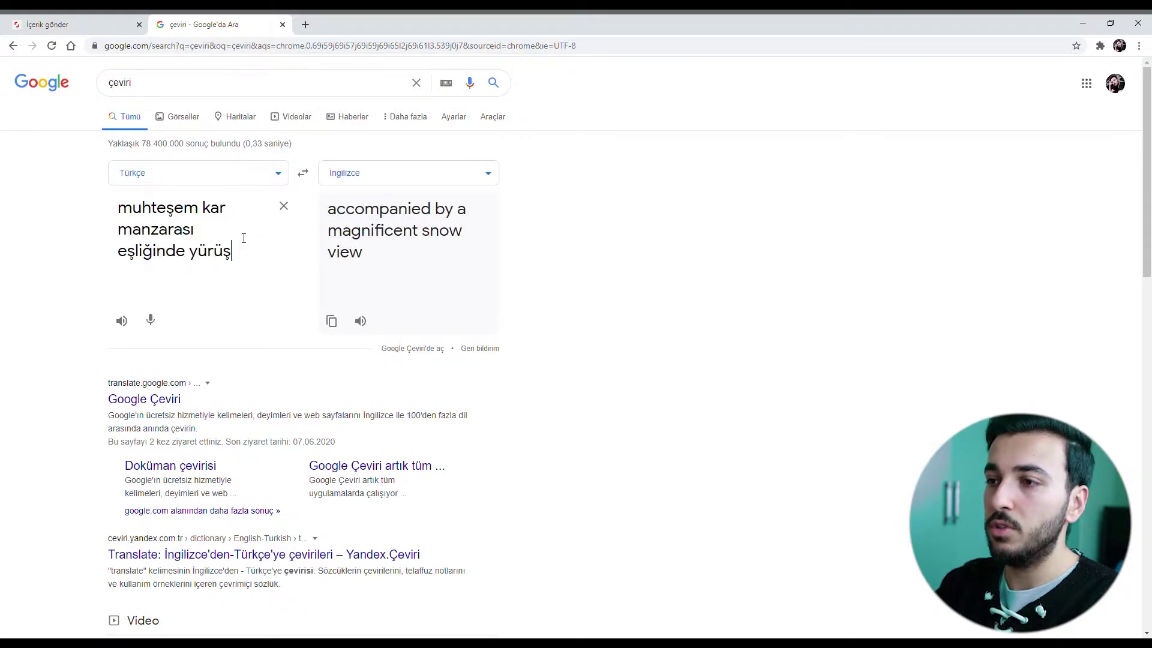
key(BackSpace)
text(yüş)
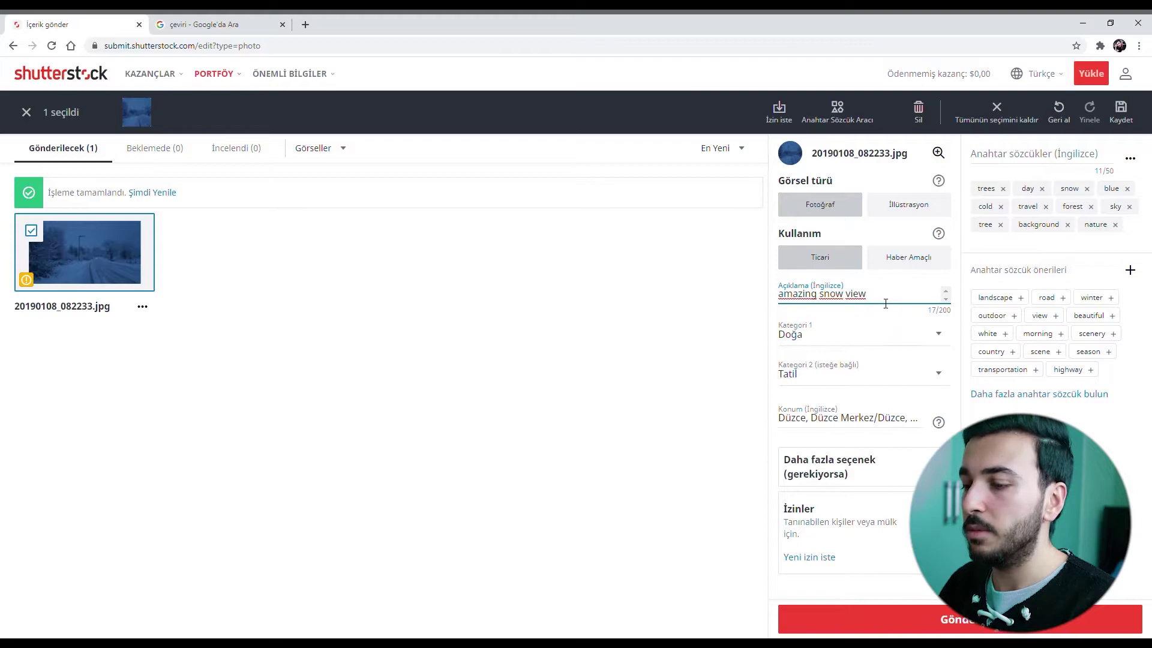
Step: Replace the snow photo's description with "hiking with amazing snow view" and submit the photo for review
drag(886, 303, 688, 298)
text(hiking with amazing snow view)
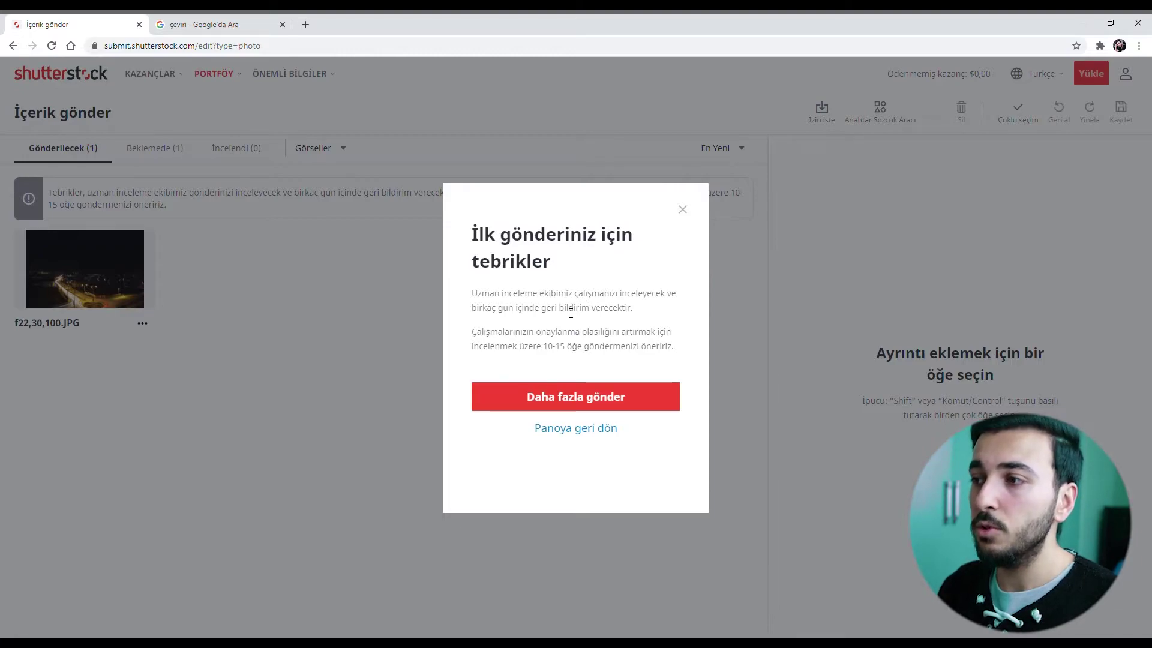
Step: Read the first-submission dialog's note about the expert team's review and feedback time
drag(524, 302, 612, 298)
click(603, 298)
click(504, 309)
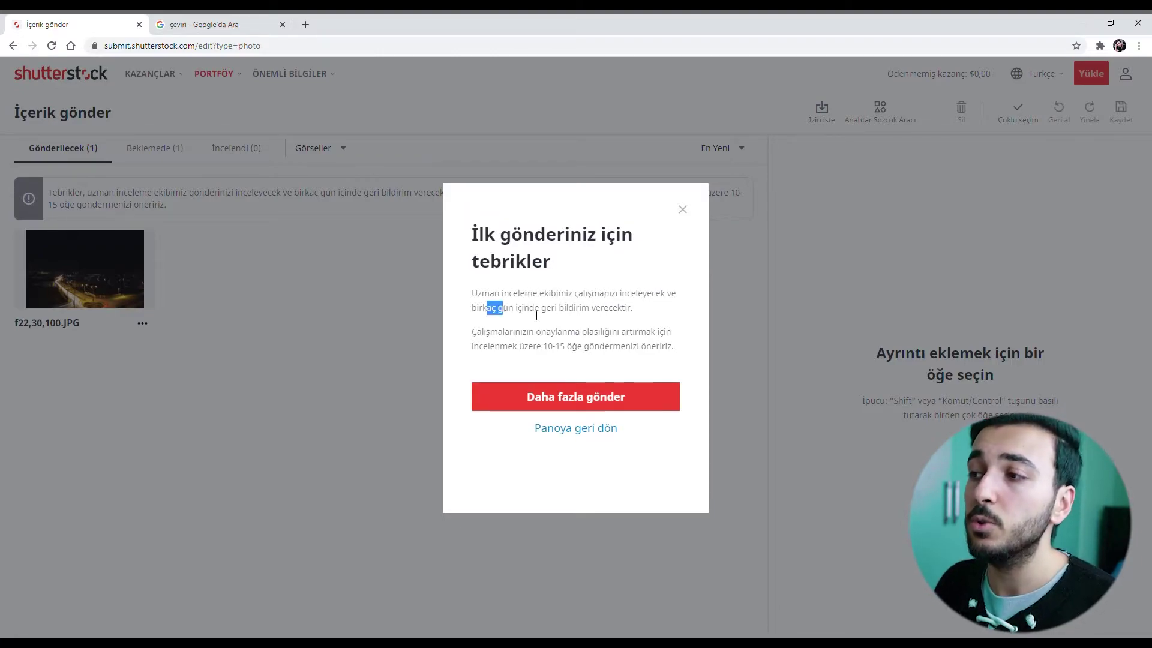
shift+click(666, 309)
click(673, 309)
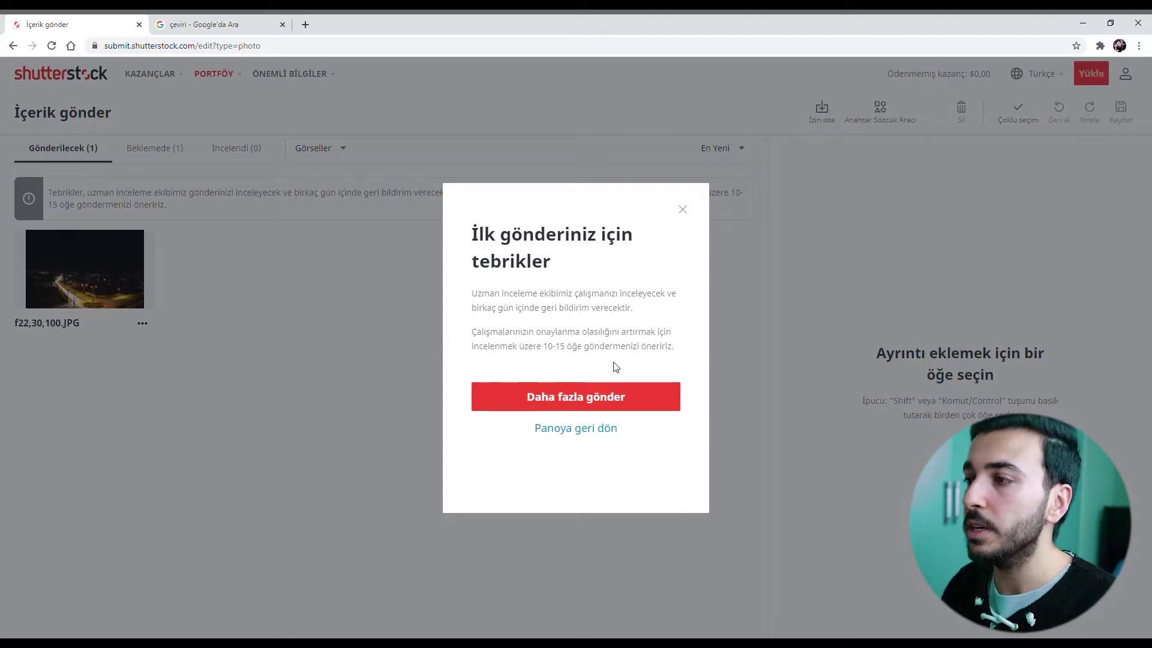
Step: Return to the contributor dashboard and look over its download, earnings and image status sections
click(592, 428)
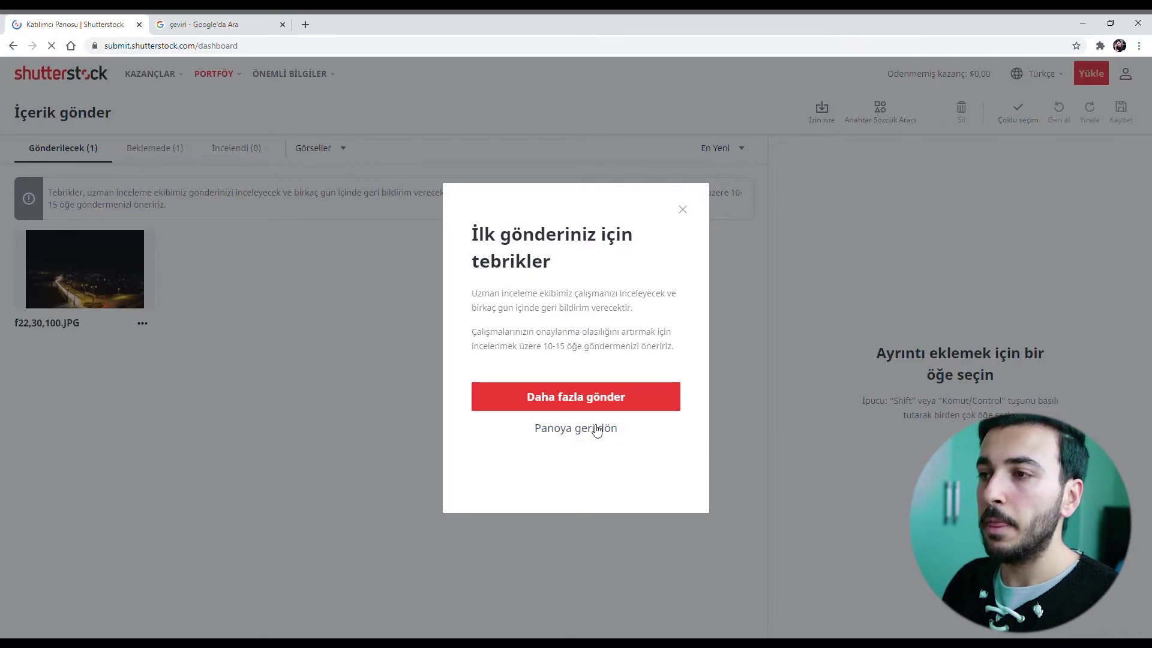
scroll(193, 419, down, 5)
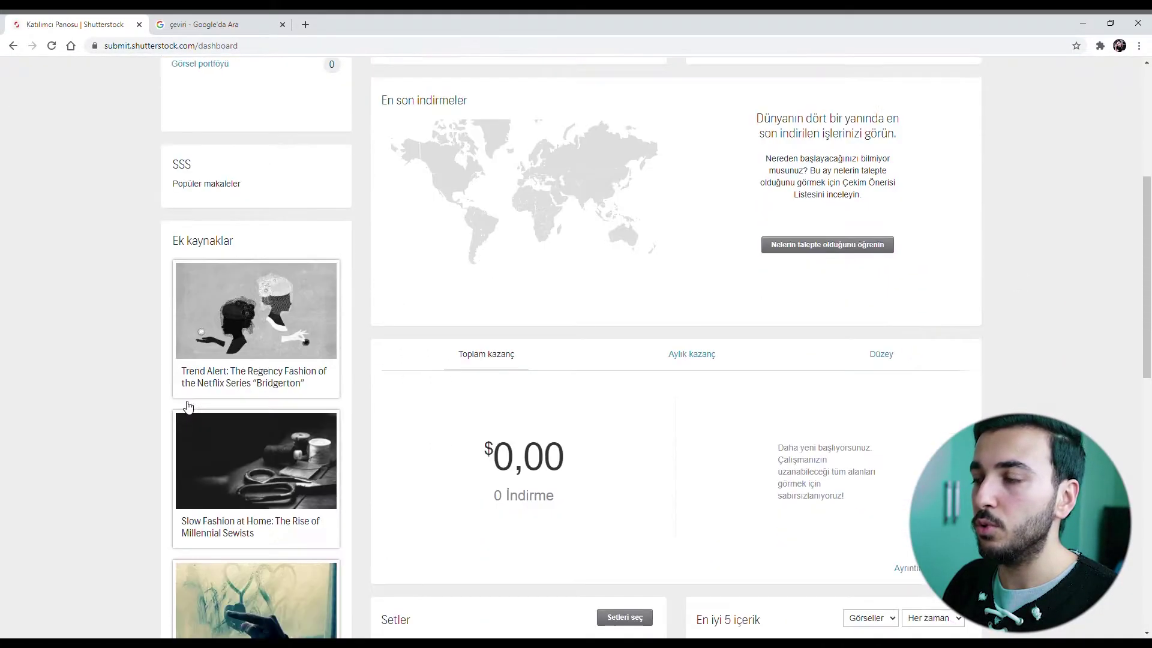
scroll(188, 406, up, 5)
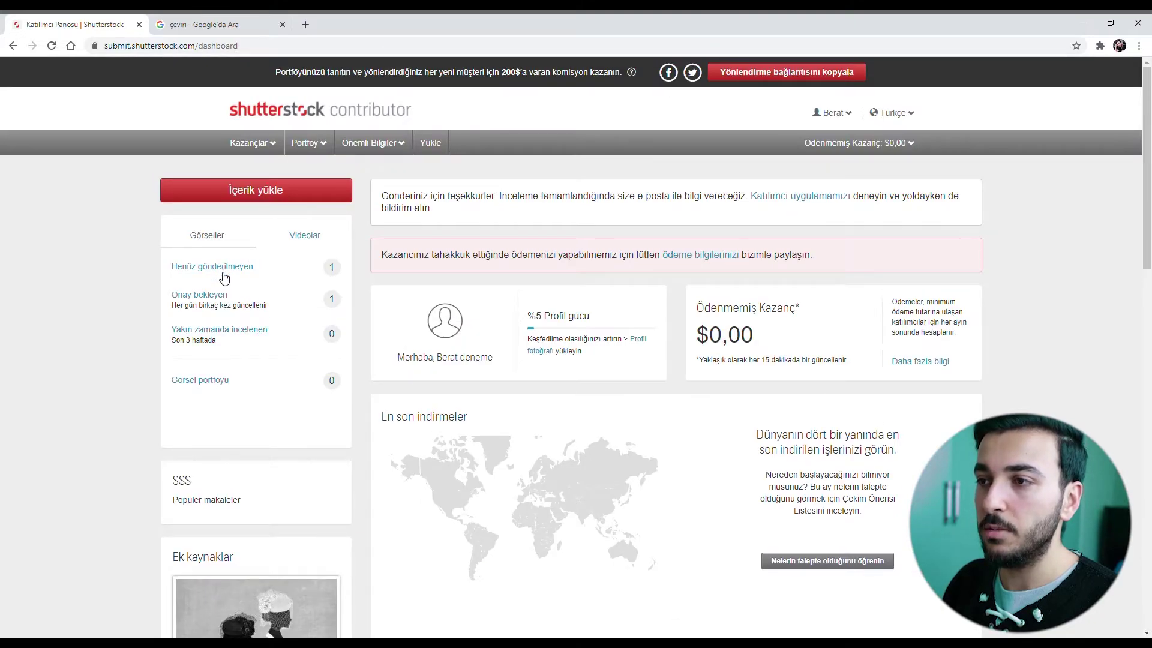
Step: Open the not-yet-submitted images, check the pending list for the snow photo, and return to the images awaiting submission
click(223, 274)
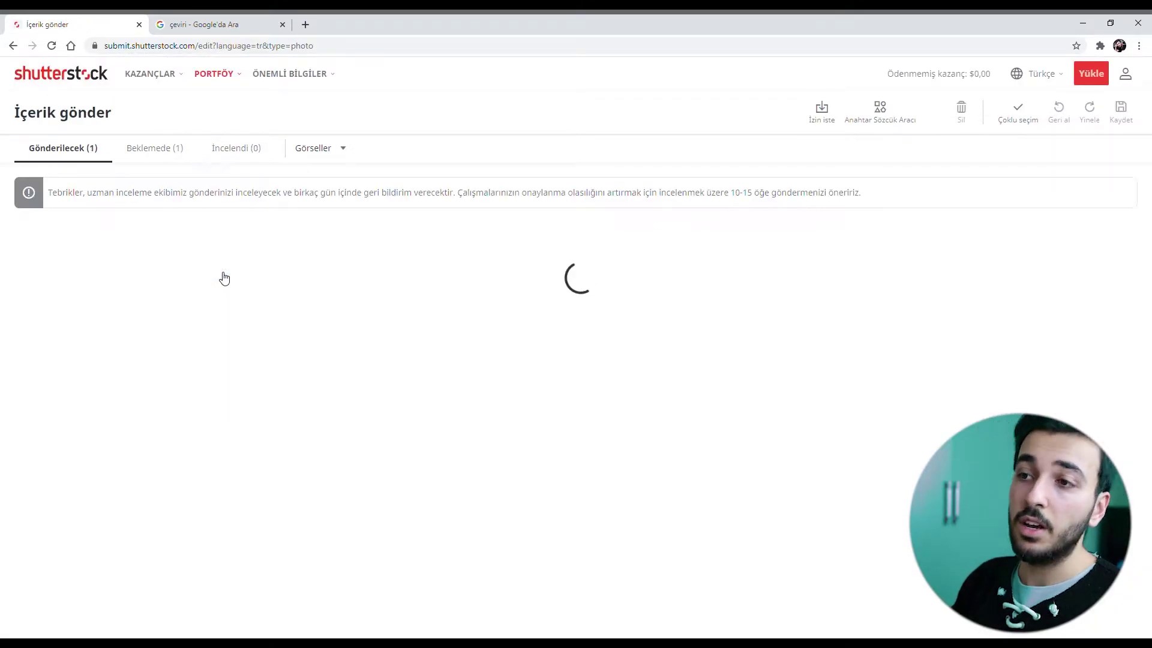
click(175, 150)
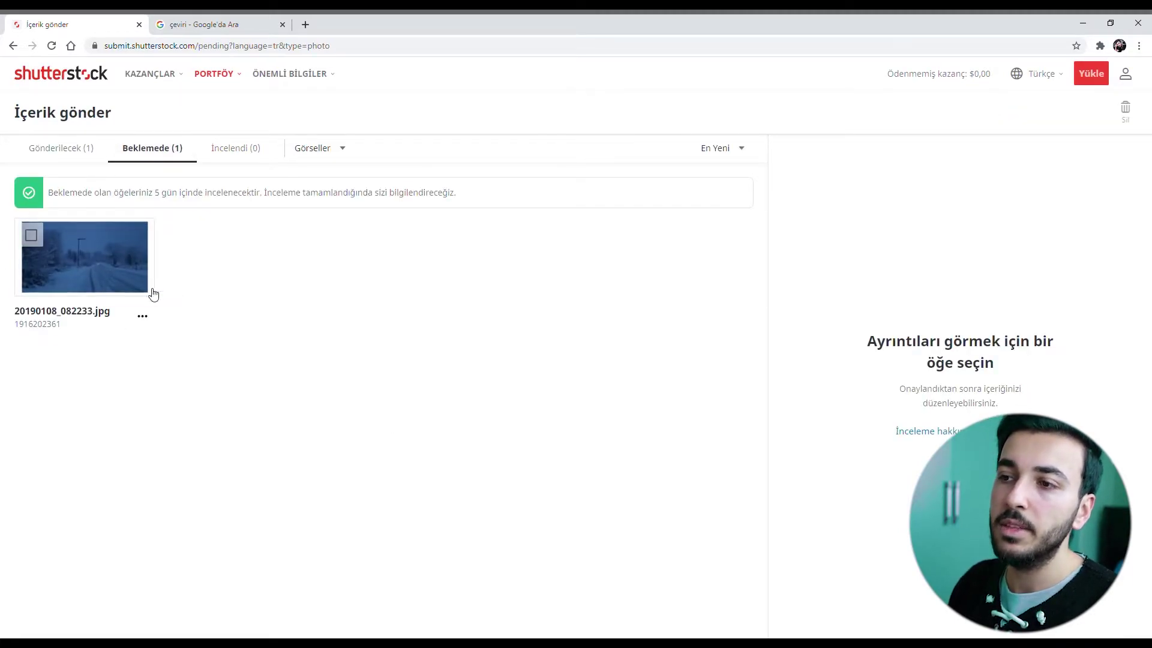
click(61, 150)
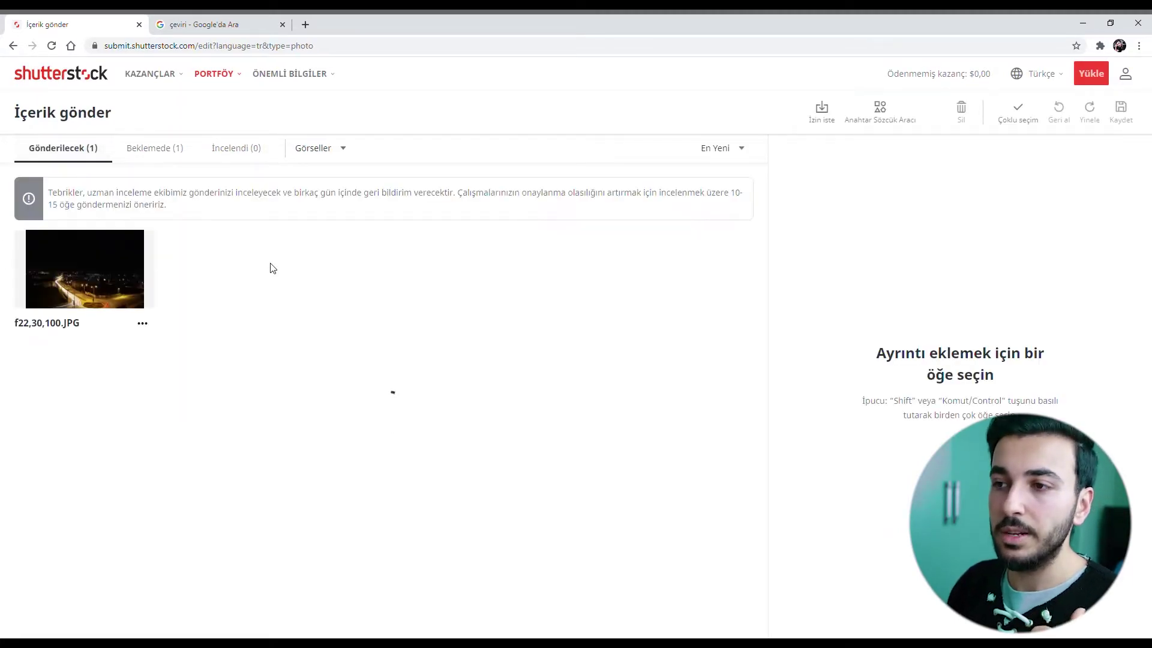
Step: Select the night photo f22,30,100.JPG and examine its empty description and category fields, leaving them unfilled
click(49, 258)
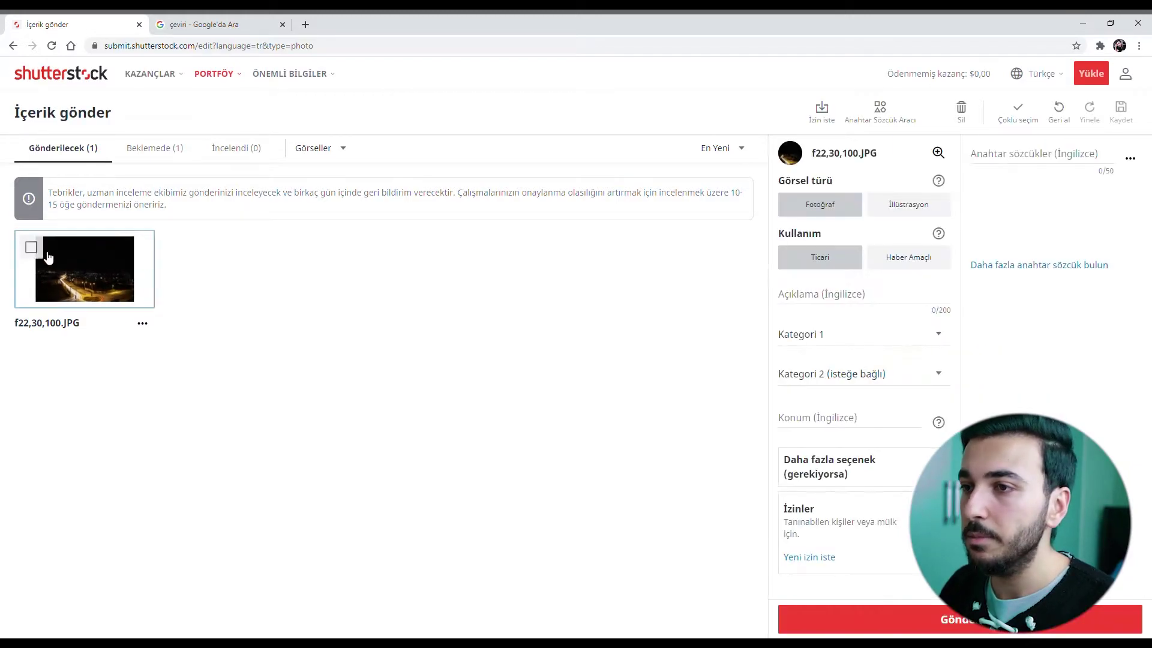
click(853, 300)
click(861, 346)
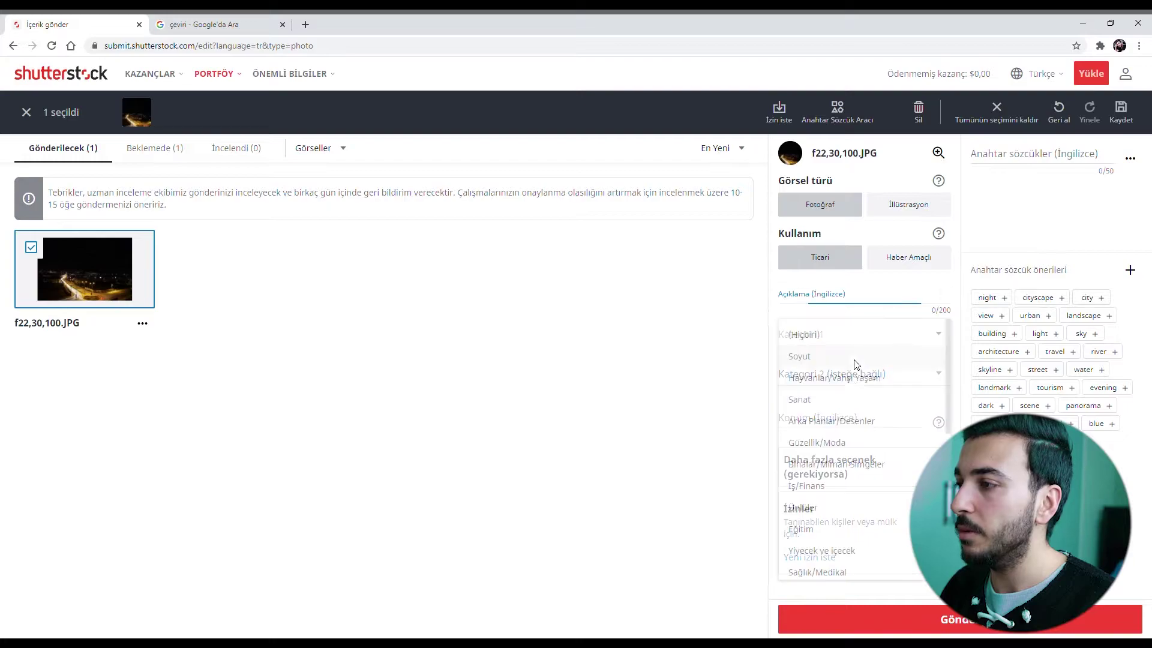
click(852, 375)
click(638, 365)
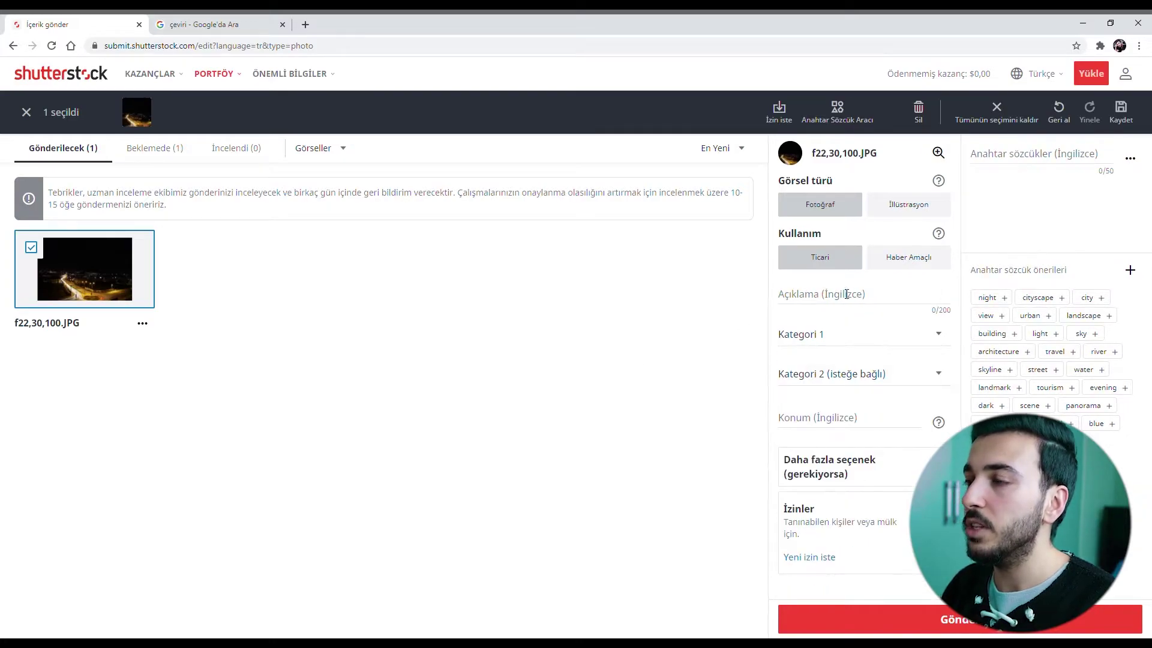